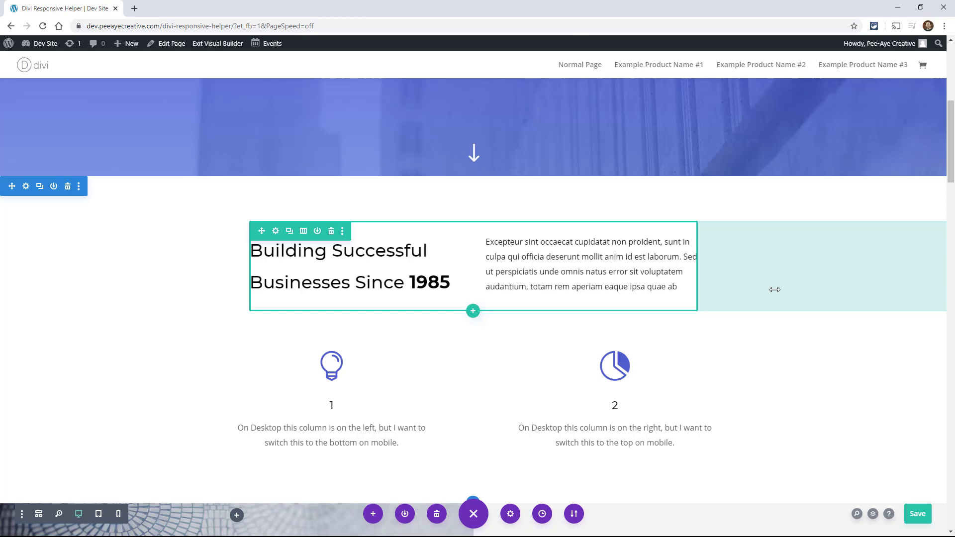
Set the paragraph text module's Design > Text alignment to left
scroll(775, 290, "down", 2)
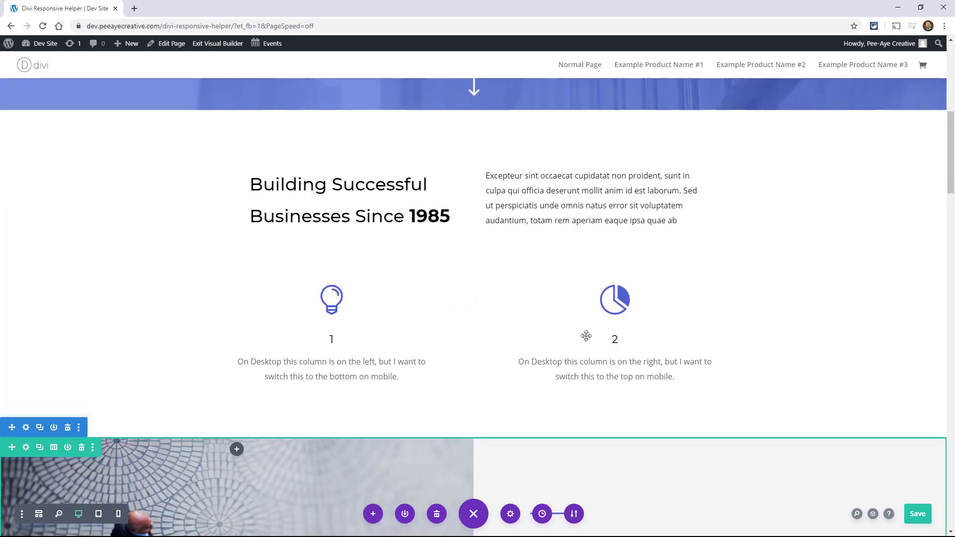
left_click(573, 173)
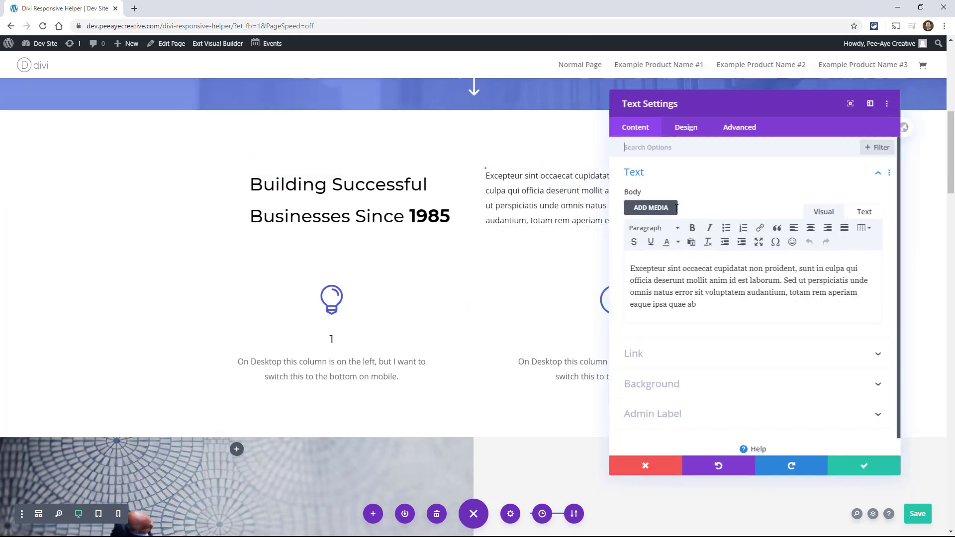
left_click(682, 130)
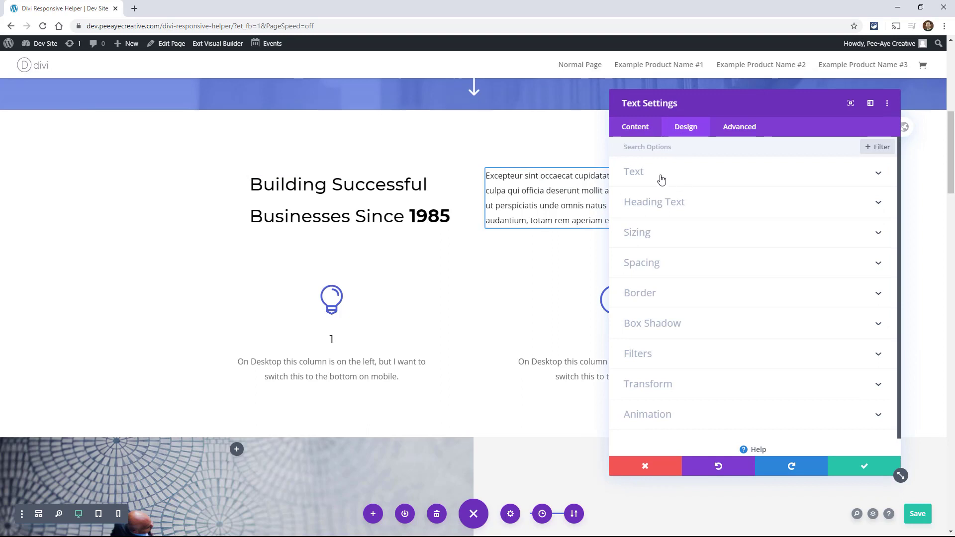
left_click(659, 179)
scroll(753, 302, "down", 6)
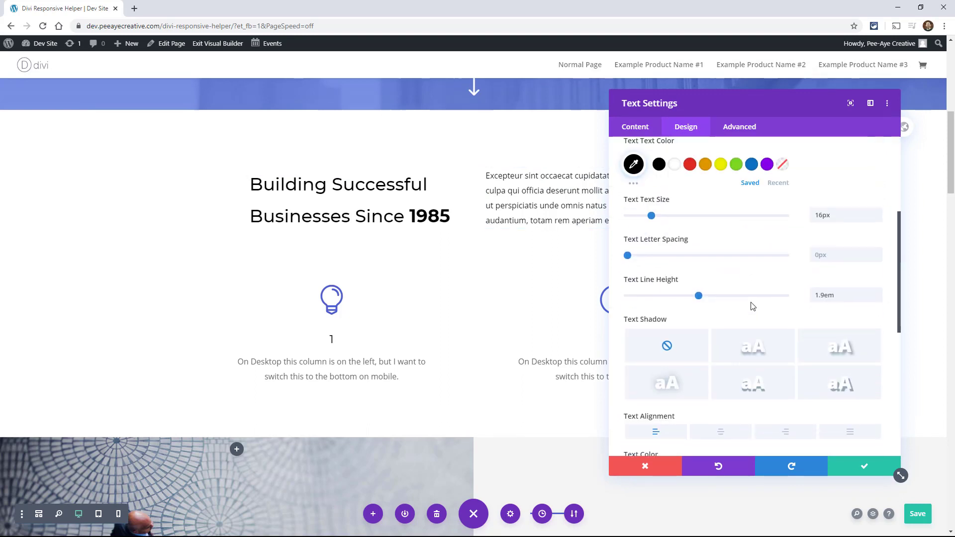
left_click(655, 298)
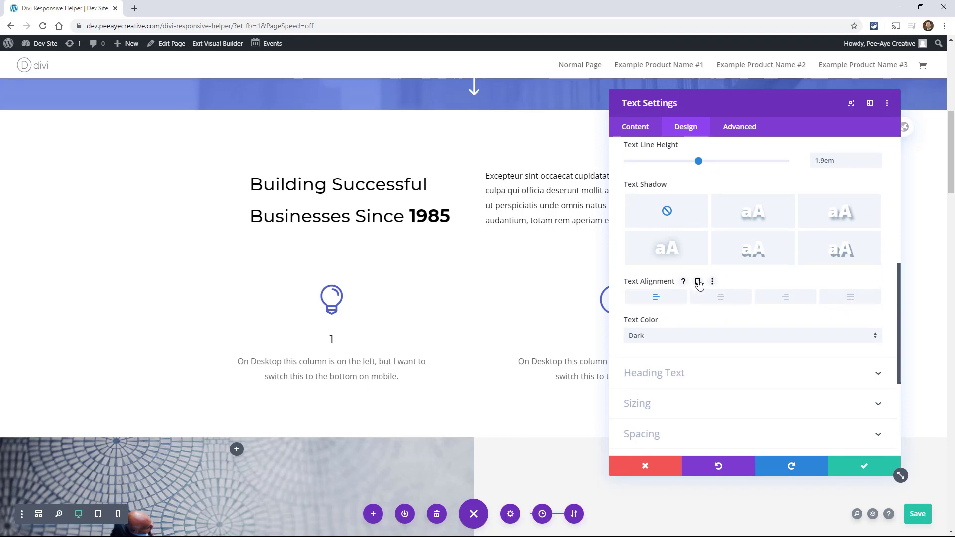
Enable per-device text alignment and centre the paragraph on Phone, keeping Desktop left
left_click(699, 282)
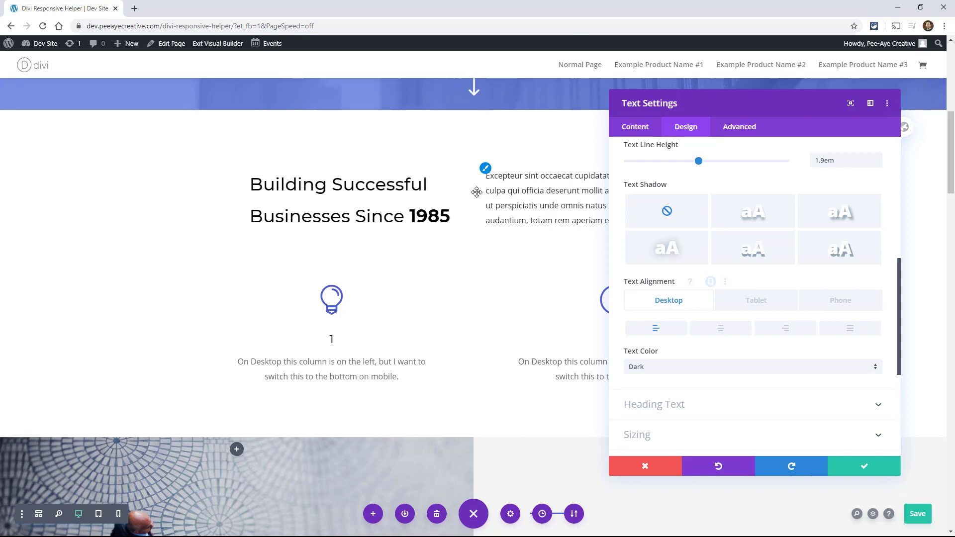
left_click(834, 305)
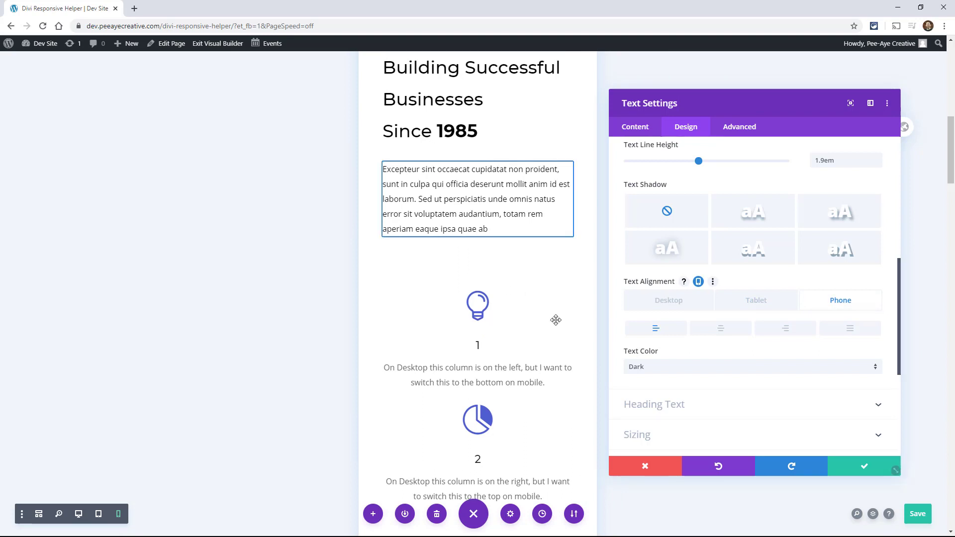
left_click(715, 328)
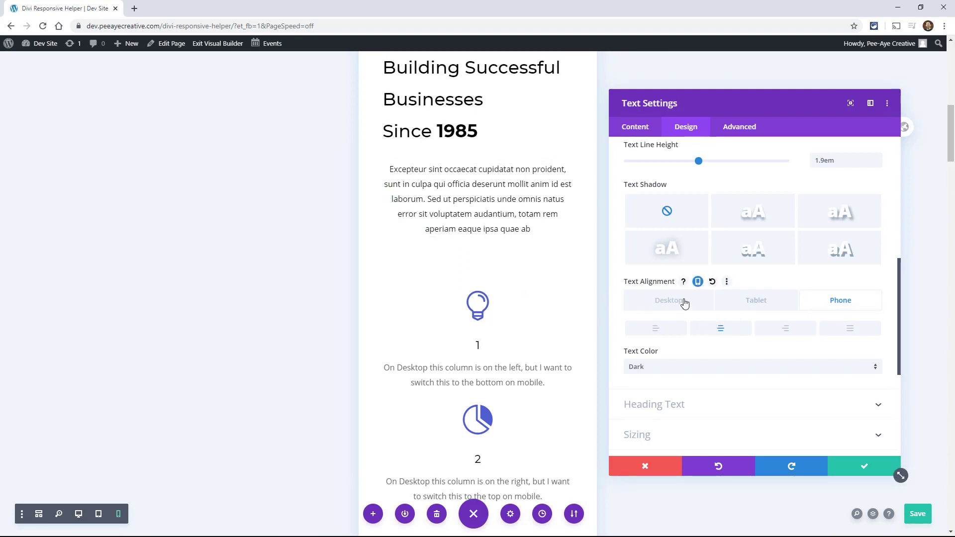
left_click(658, 301)
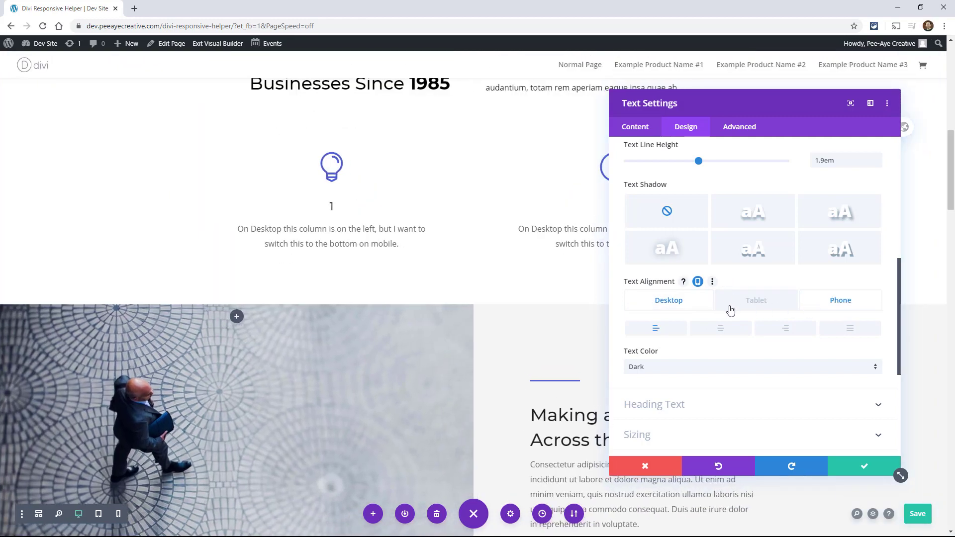
Expand the heading text options and save the page with Ctrl+S
scroll(687, 311, "up", 2)
scroll(676, 311, "down", 5)
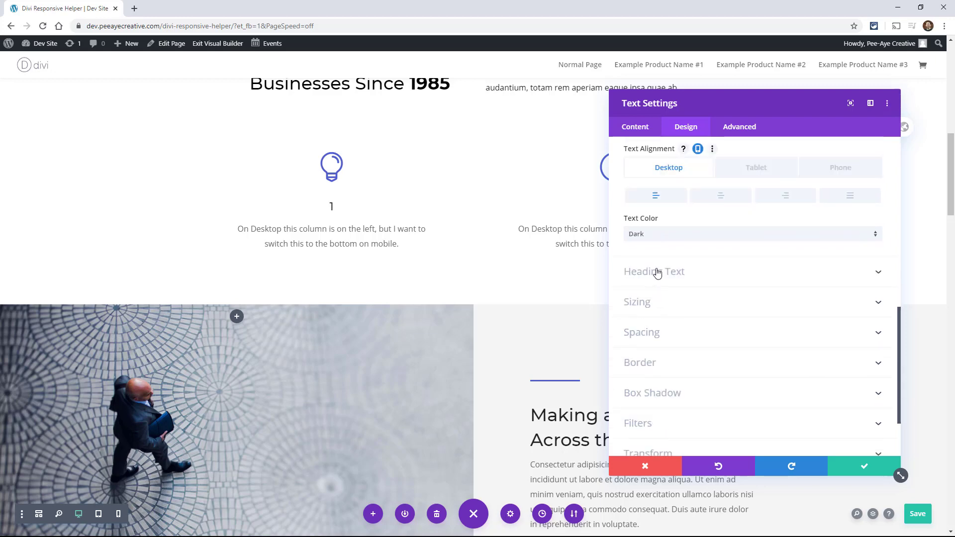
left_click(657, 273)
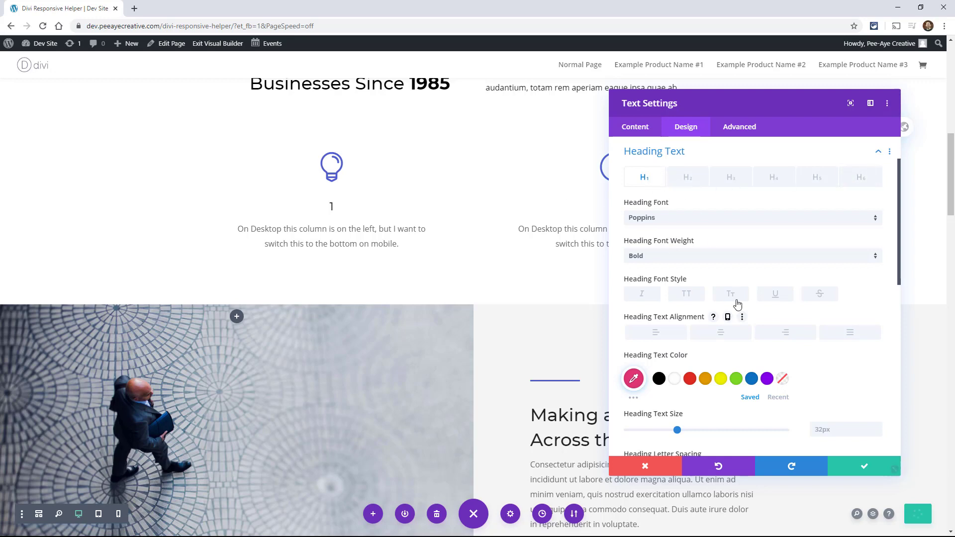
key("ctrl+s")
Close the text settings and open the first blurb's Design > Body Text options
left_click(848, 473)
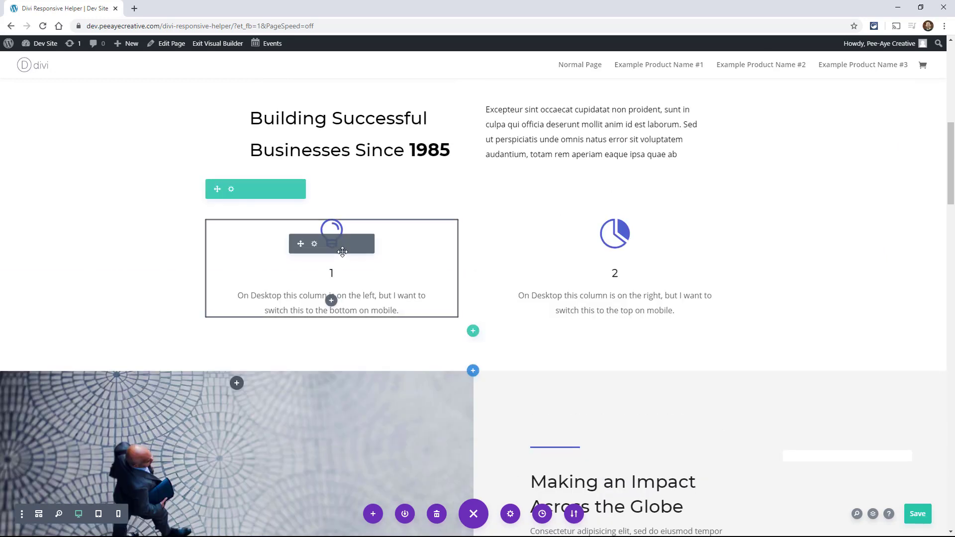
left_click(314, 246)
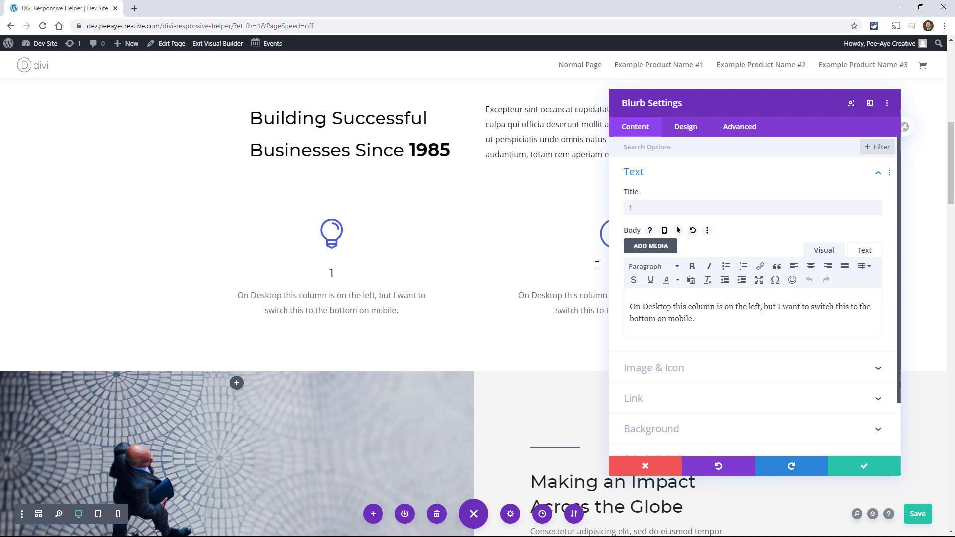
left_click(702, 128)
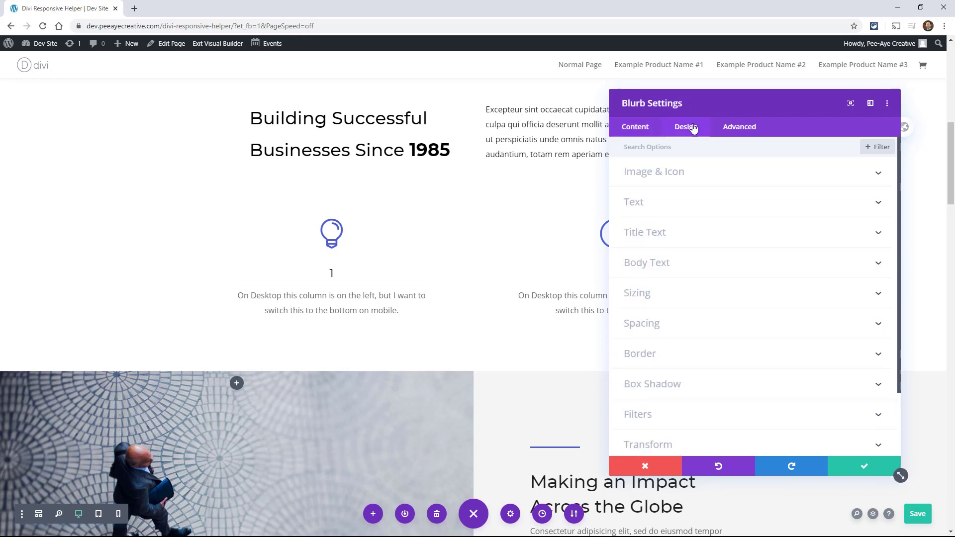
left_click(656, 272)
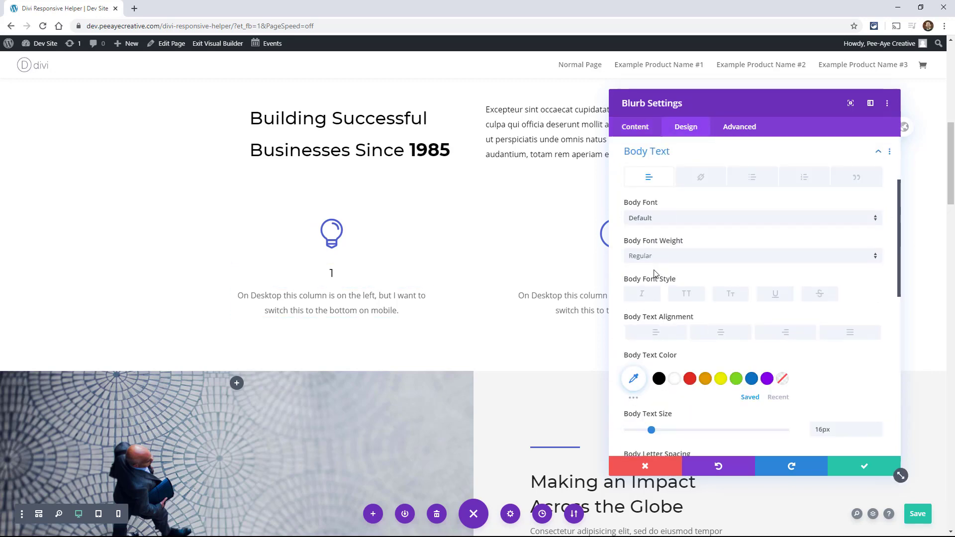
scroll(699, 369, "down", 5)
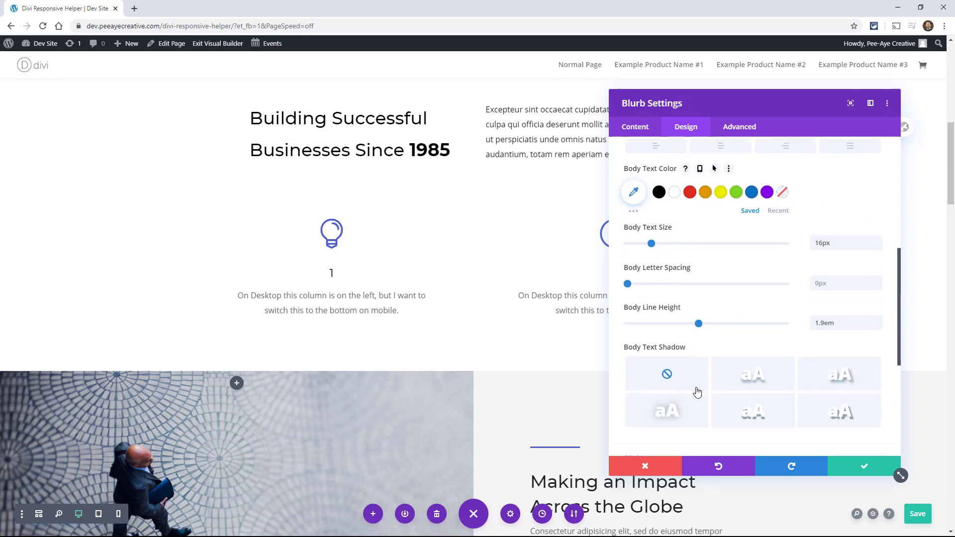
scroll(692, 405, "up", 5)
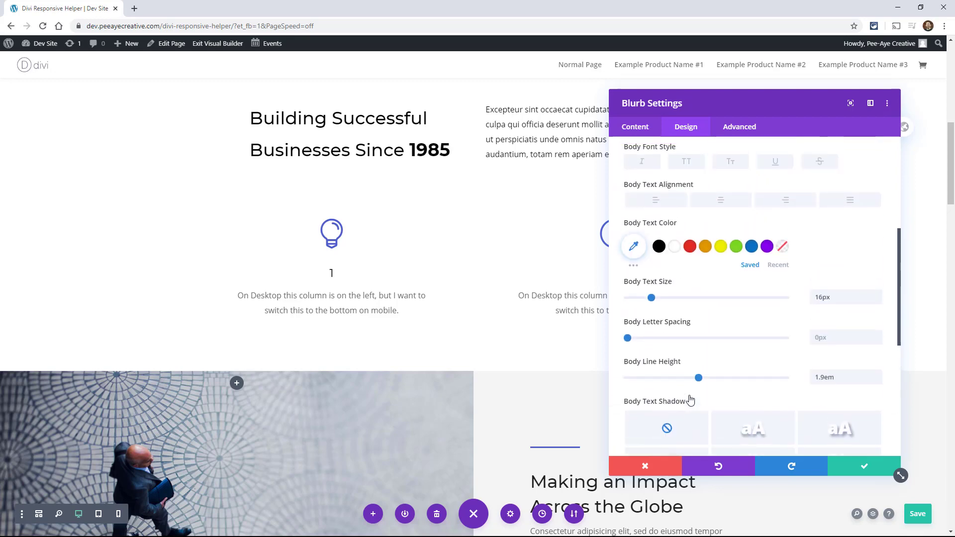
scroll(690, 400, "up", 2)
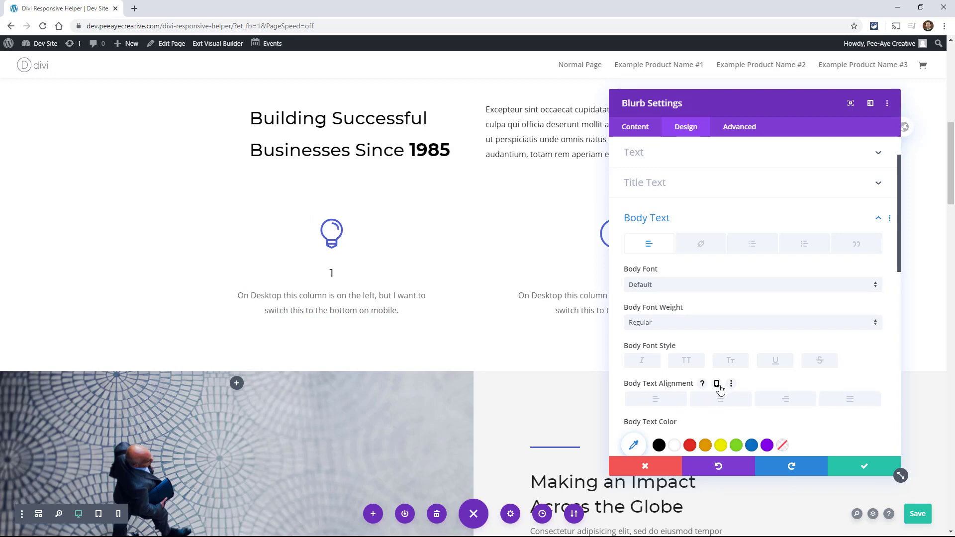
Browse the Link, List and Blockquote body text sub-tabs, then return to plain Body Text
mouse_move(785, 411)
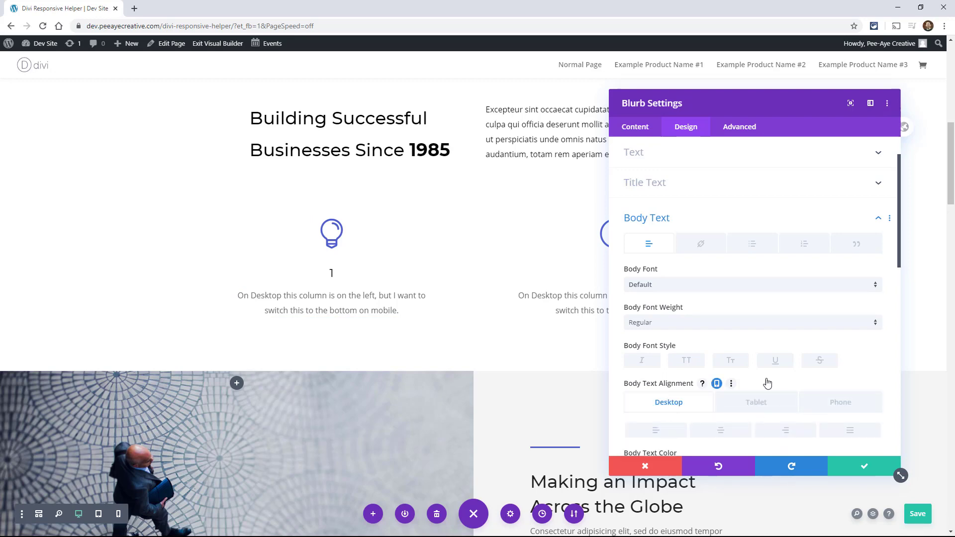
left_click(700, 247)
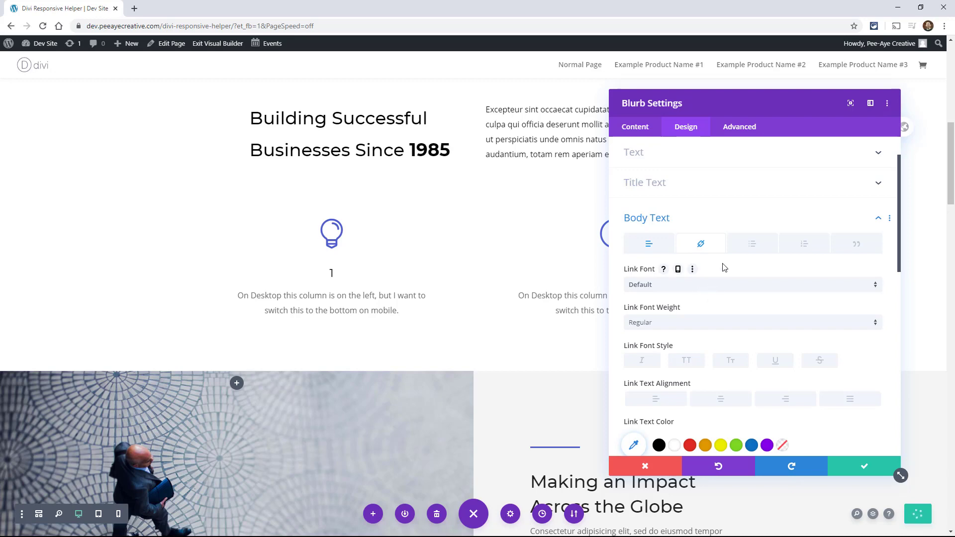
left_click(758, 248)
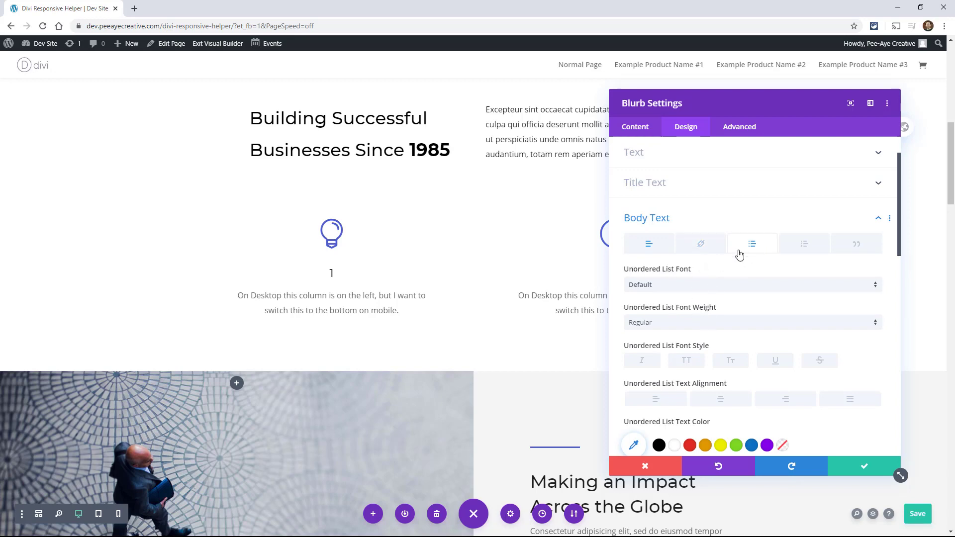
left_click(852, 251)
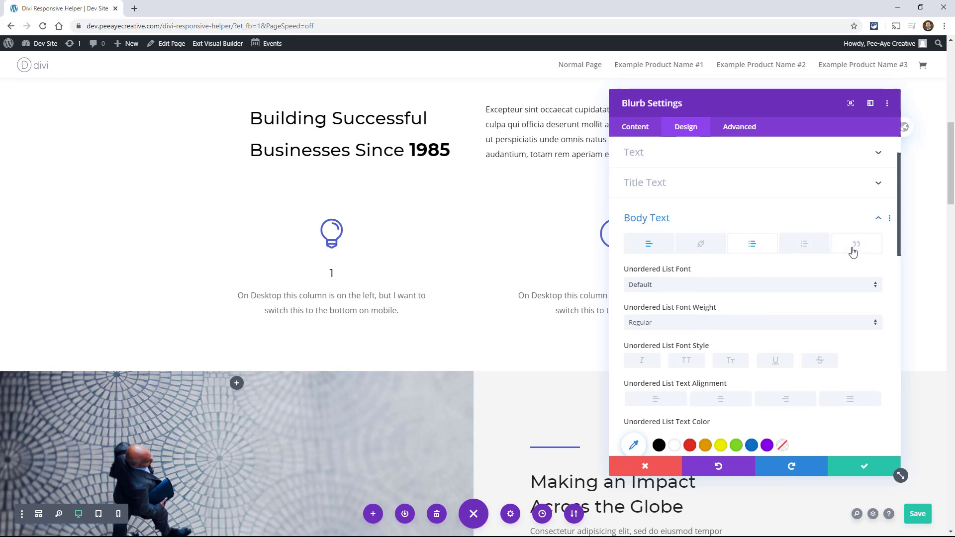
left_click(648, 244)
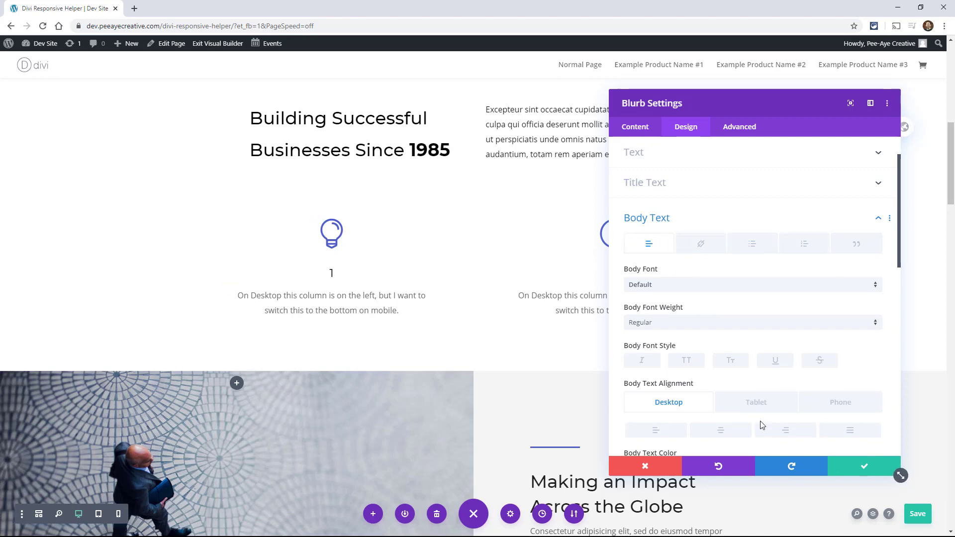
mouse_move(725, 384)
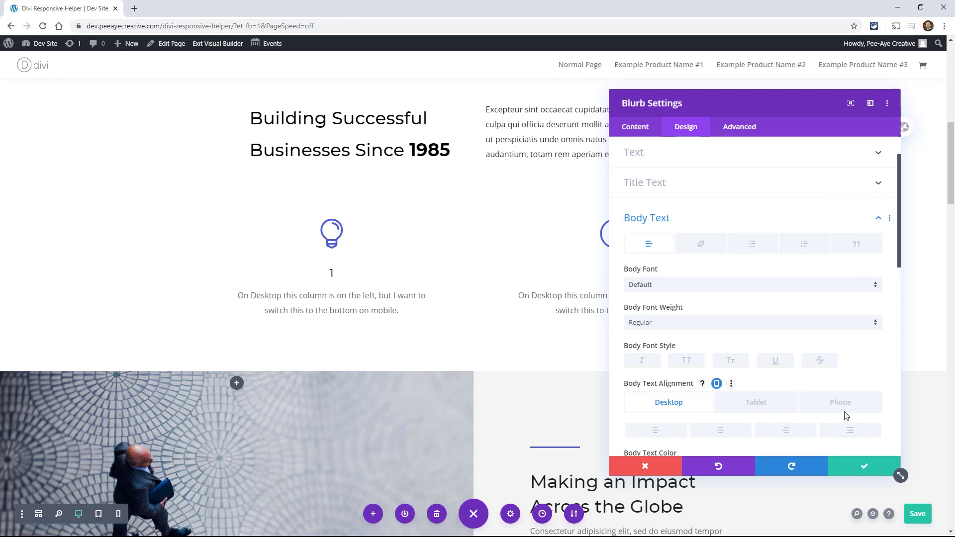
Close the blurb settings, then check the gallery's caption text options and close the gallery settings
left_click(860, 468)
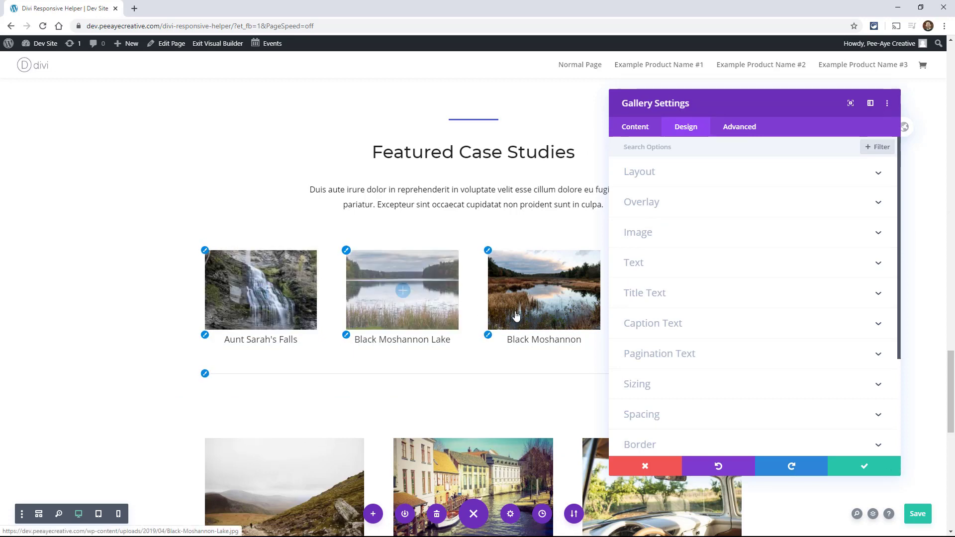
left_click_drag(674, 129, 653, 120)
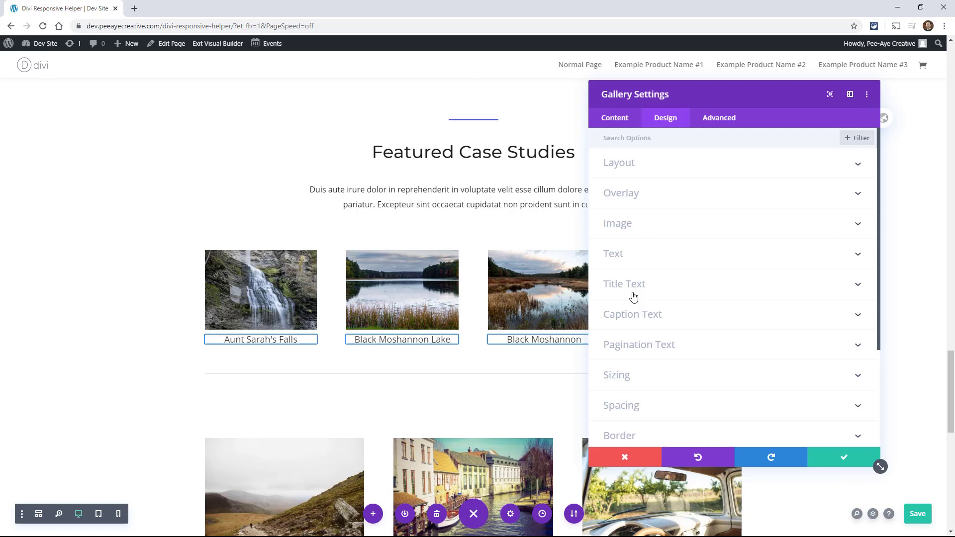
left_click(638, 322)
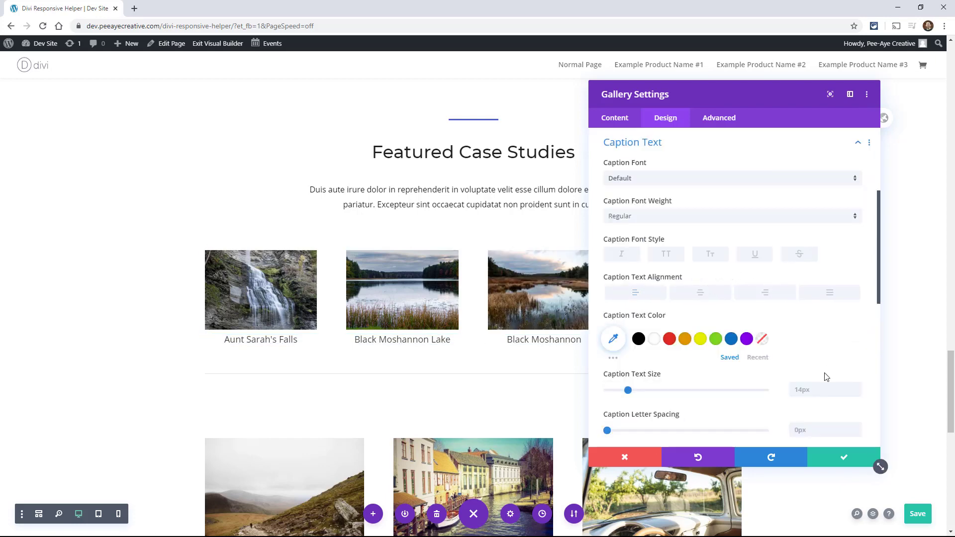
left_click(826, 456)
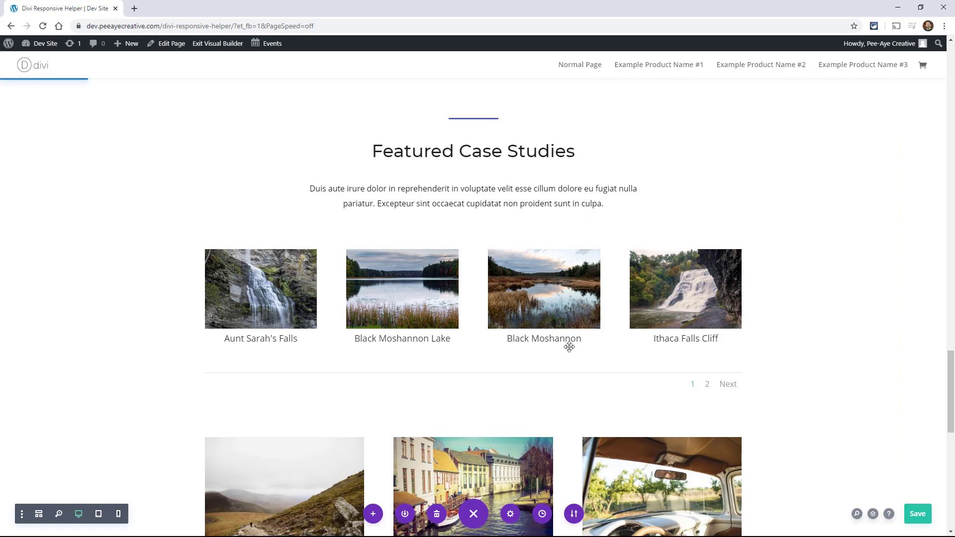
Centre the blog module's Meta Text, revert it to left-aligned, and close the settings
scroll(567, 344, "down", 2)
scroll(564, 348, "down", 2)
mouse_move(462, 271)
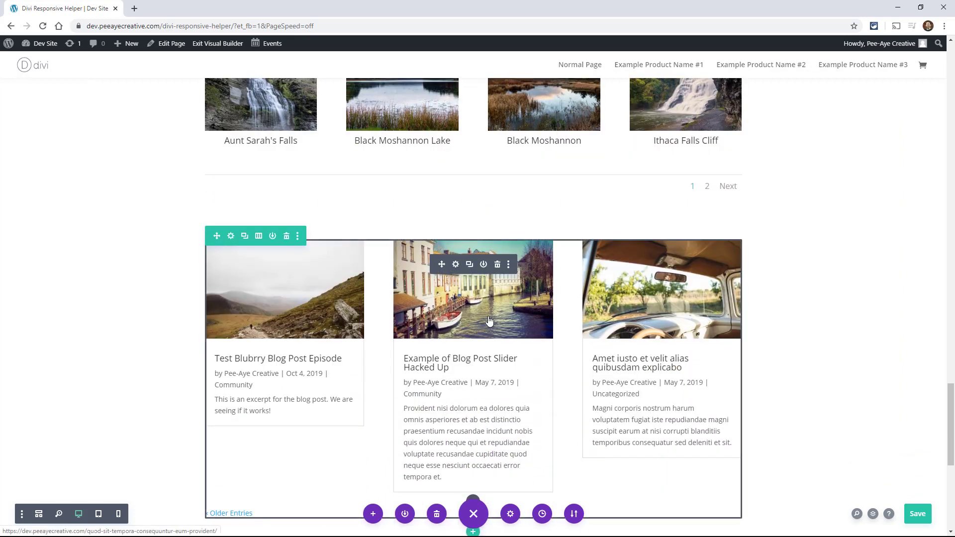
left_click(457, 267)
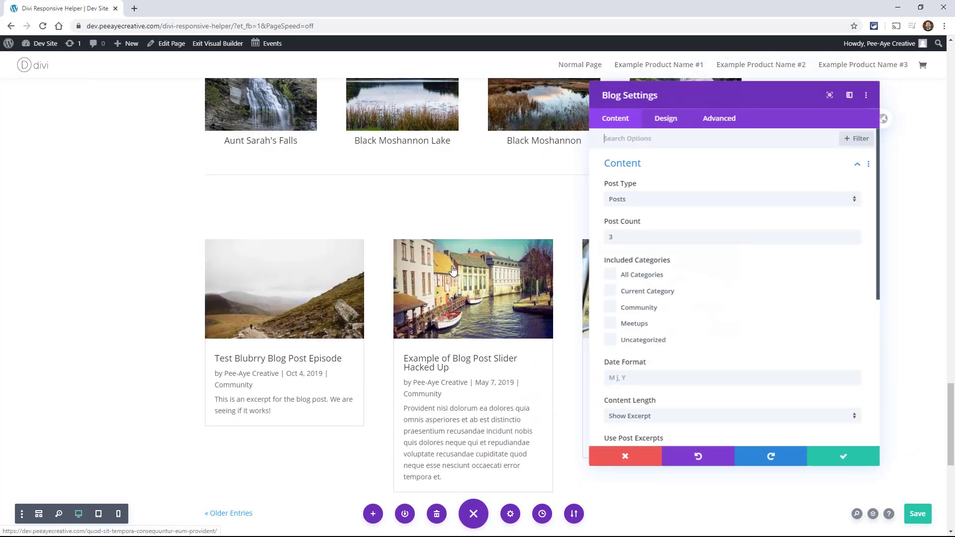
left_click(660, 119)
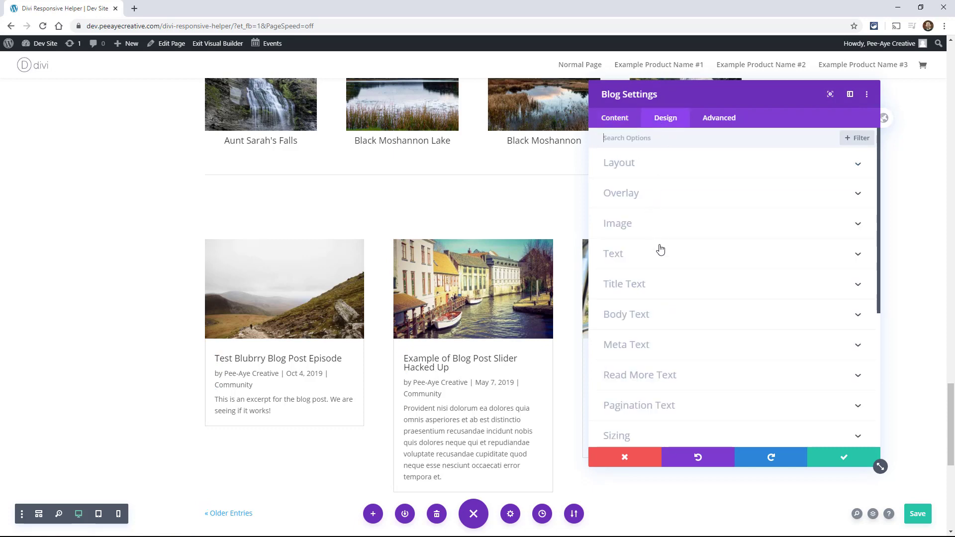
left_click(624, 349)
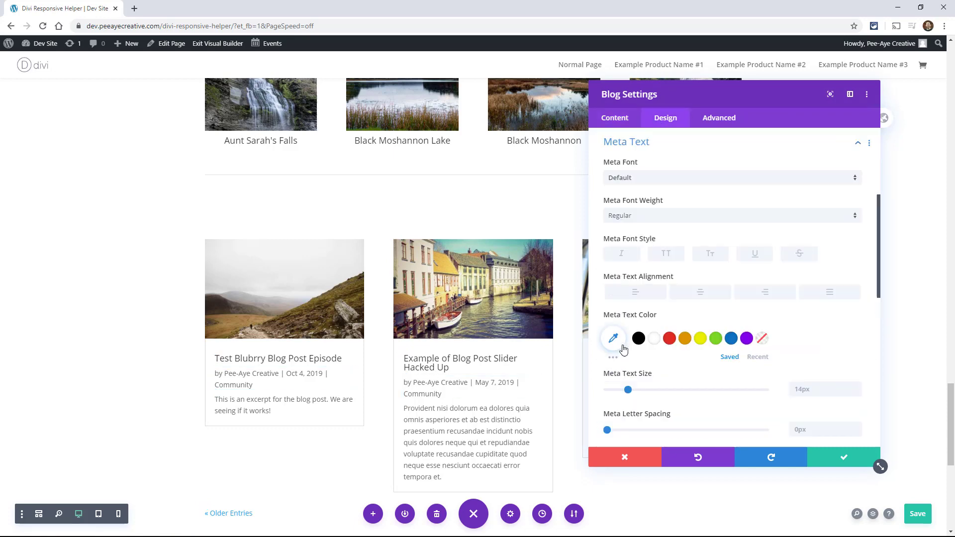
left_click(699, 296)
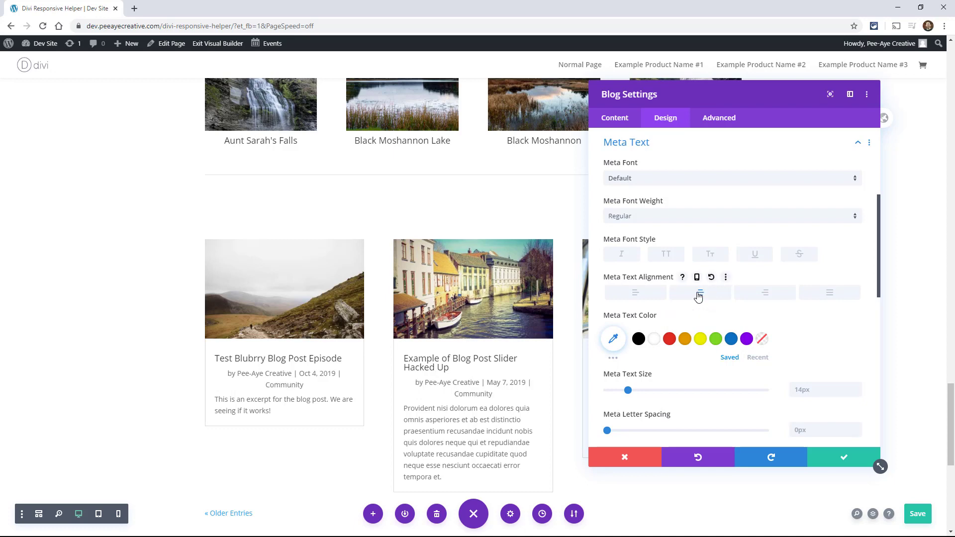
left_click(629, 298)
key("Escape")
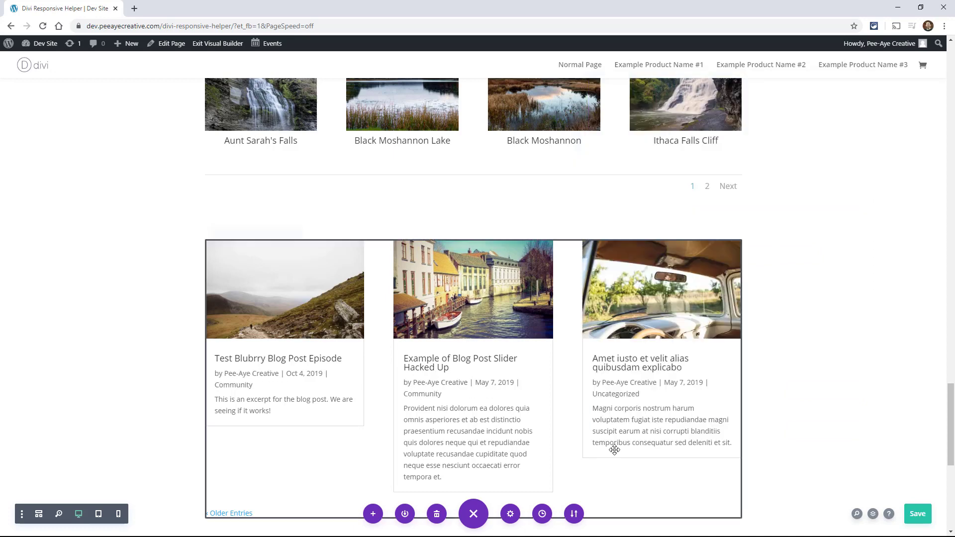
Insert a Contact Form module below the 50% circle counter
scroll(532, 351, "down", 8)
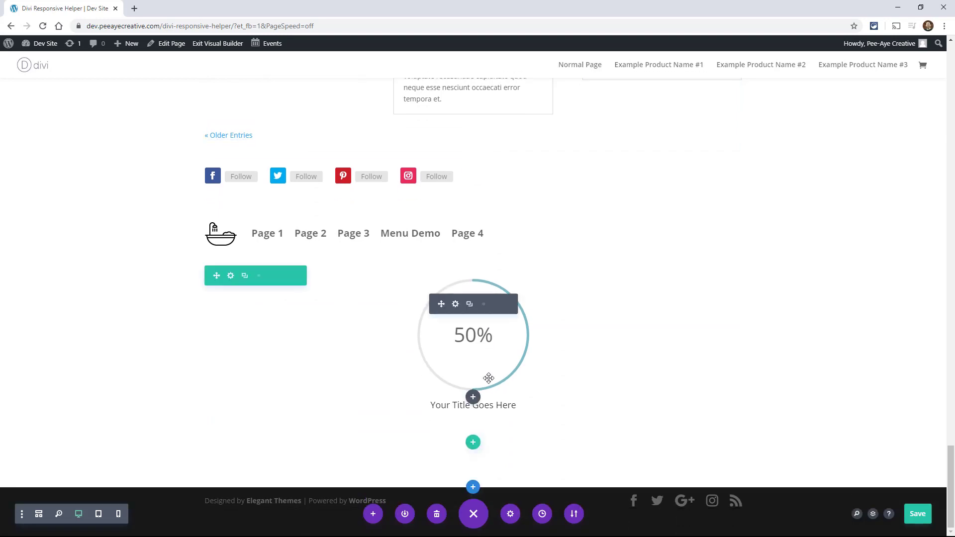
left_click(473, 397)
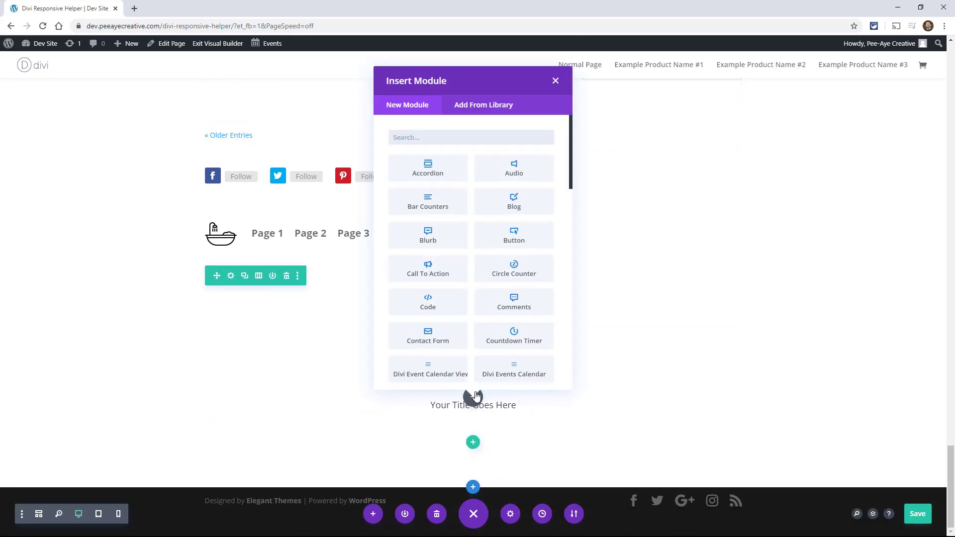
left_click(426, 335)
Try right and centre field text alignment, enable per-device alignment, and leave the fields left-aligned
left_click(621, 164)
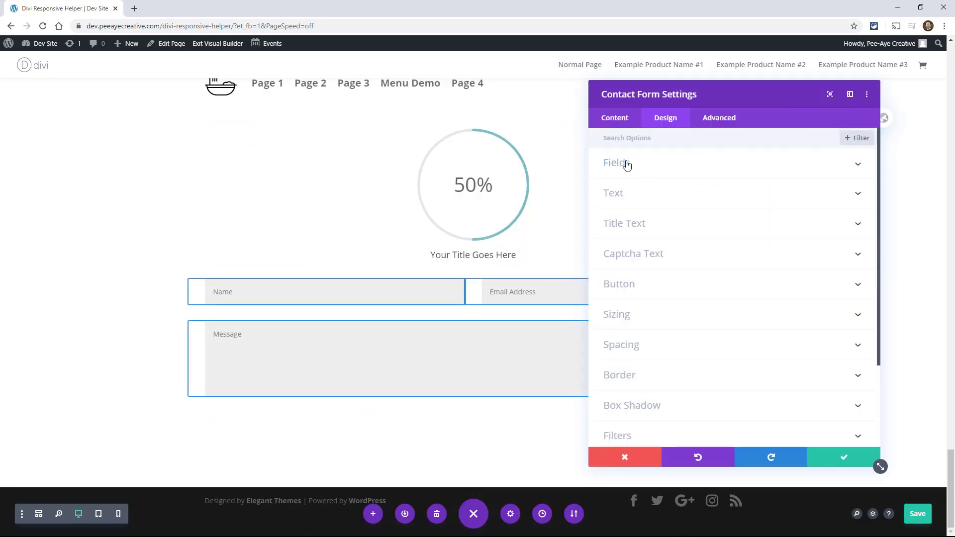
left_click(633, 170)
scroll(666, 281, "down", 6)
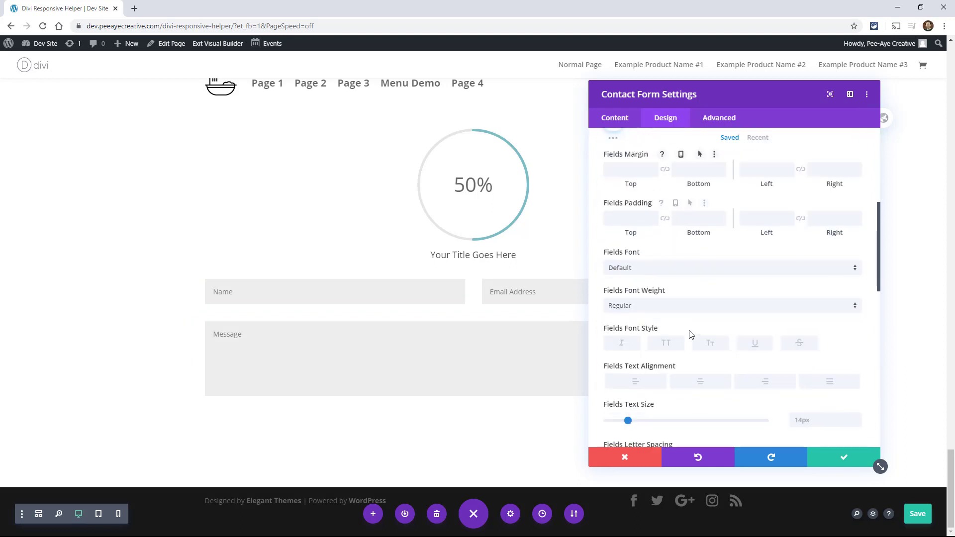
left_click(754, 386)
left_click(701, 381)
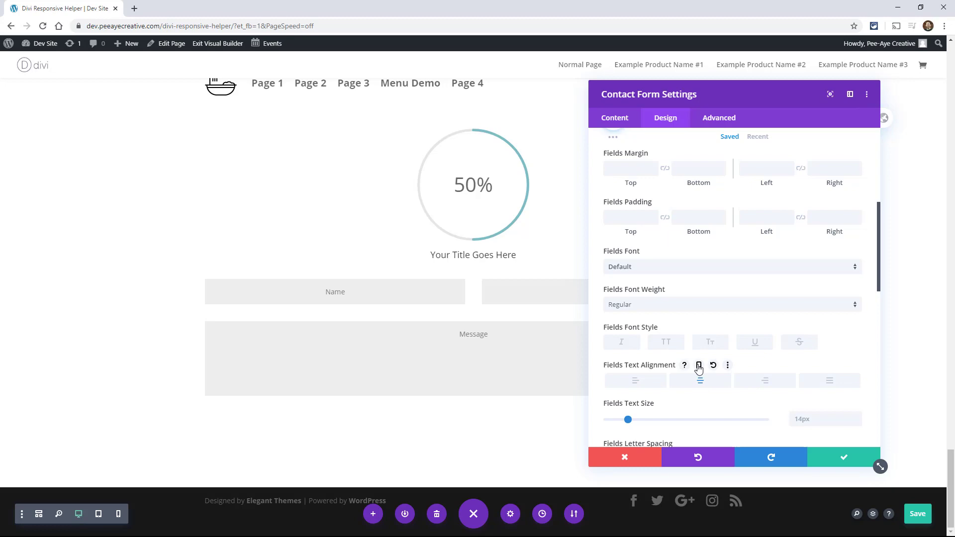
left_click(699, 366)
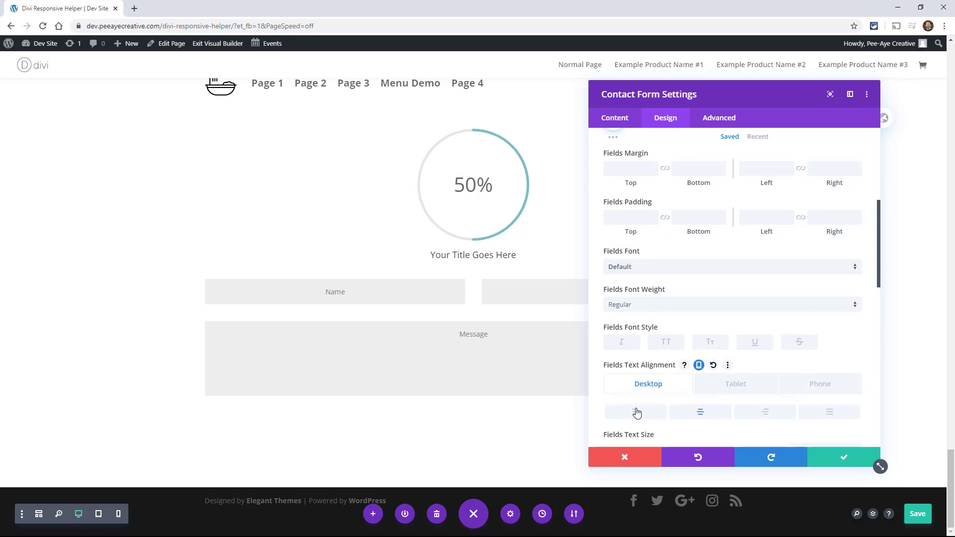
left_click(637, 412)
Close the contact form settings, save with Ctrl+S, and drag the empty row's bottom padding up
left_click(642, 464)
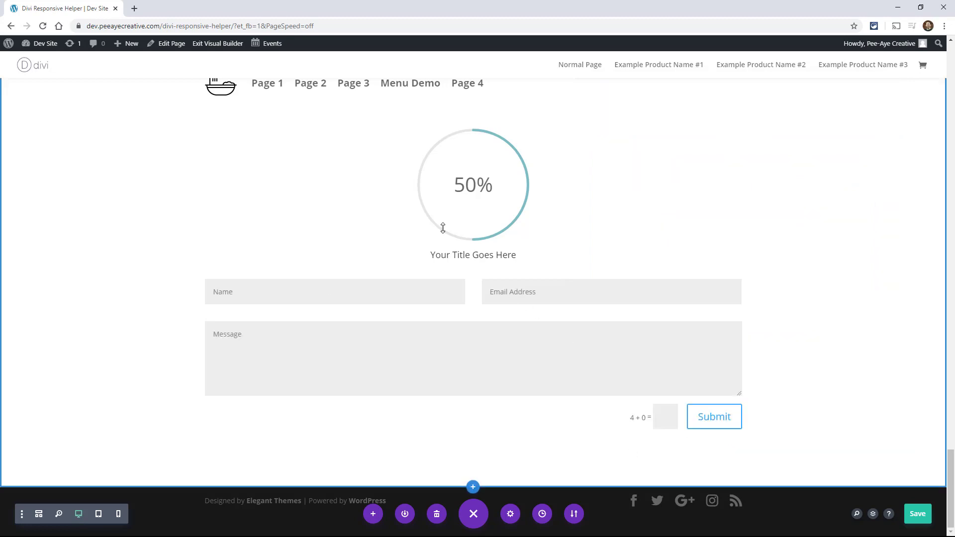
scroll(431, 233, "up", 10)
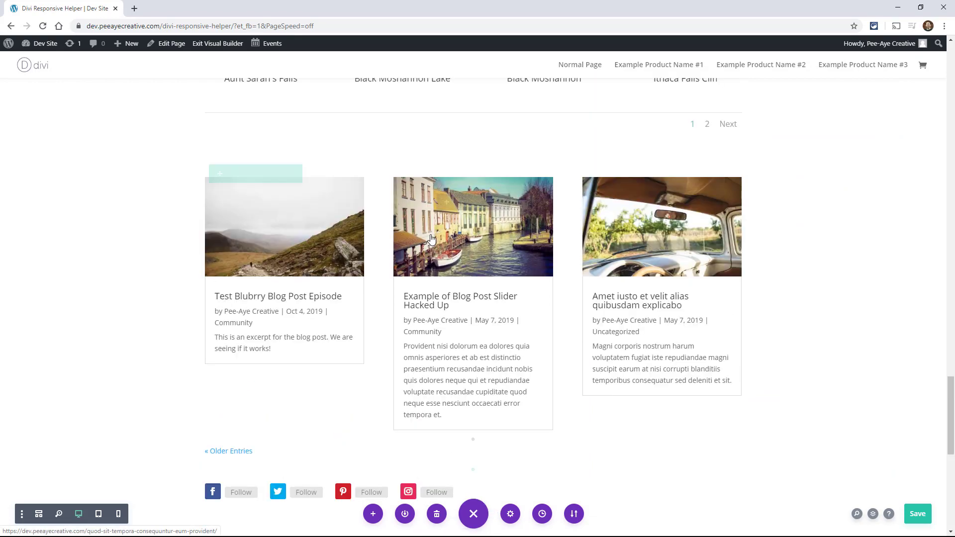
scroll(431, 239, "up", 10)
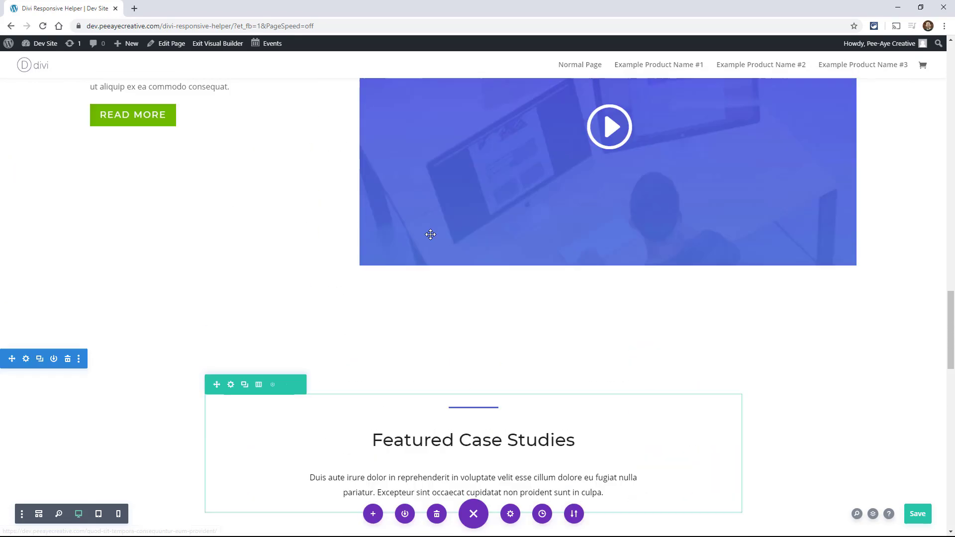
scroll(430, 234, "up", 5)
scroll(430, 235, "up", 1)
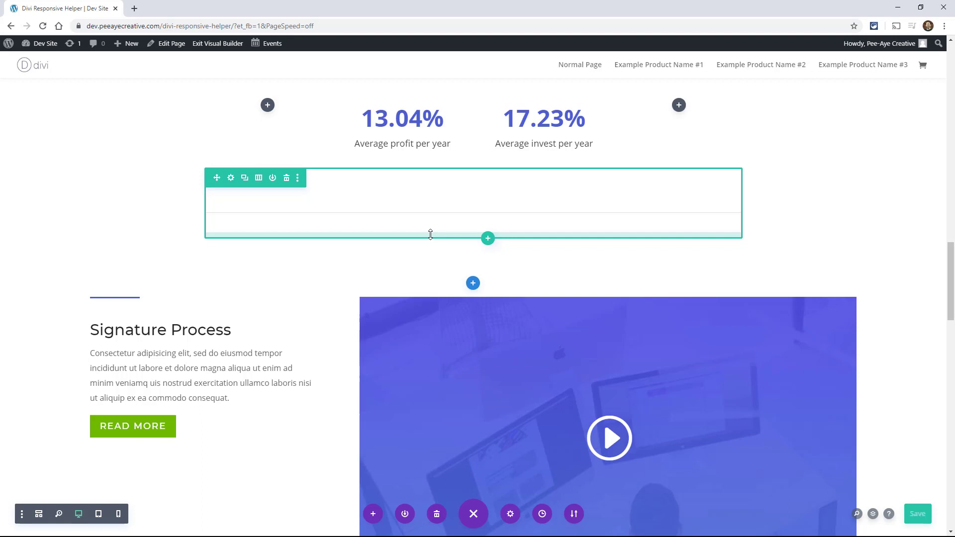
key("ctrl+s")
left_click_drag(413, 230, 390, 216)
scroll(392, 219, "down", 9)
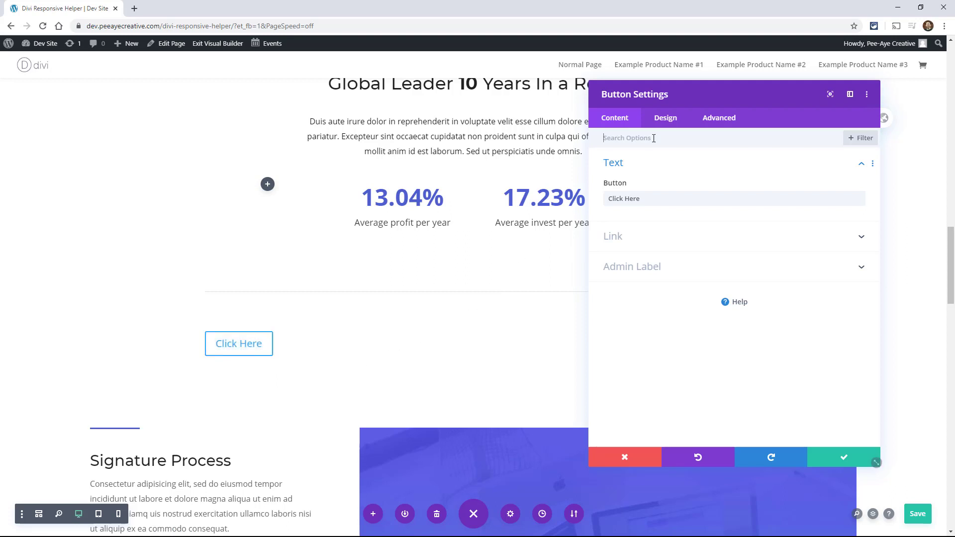
Keep the Click Here button left-aligned on desktop and centre it on the Phone tab
left_click(667, 119)
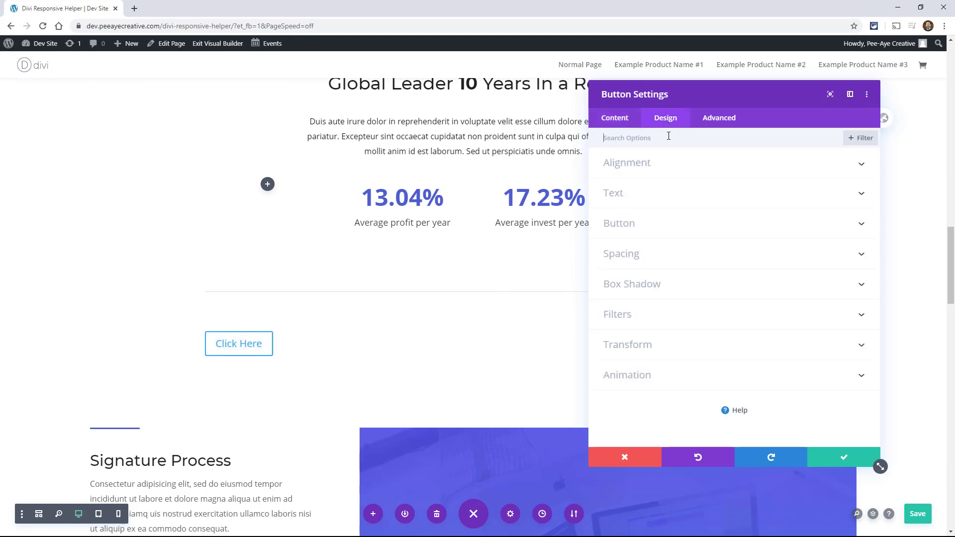
left_click(626, 164)
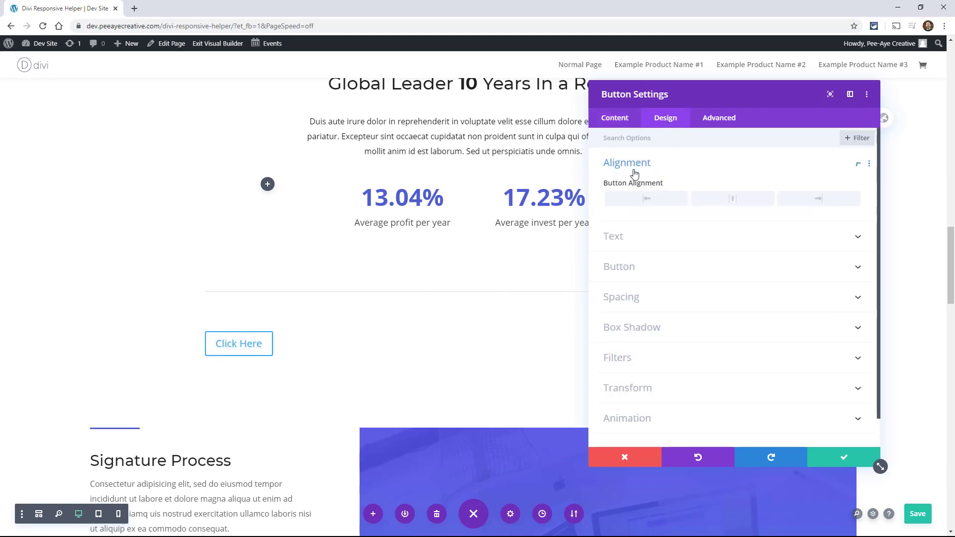
left_click(803, 202)
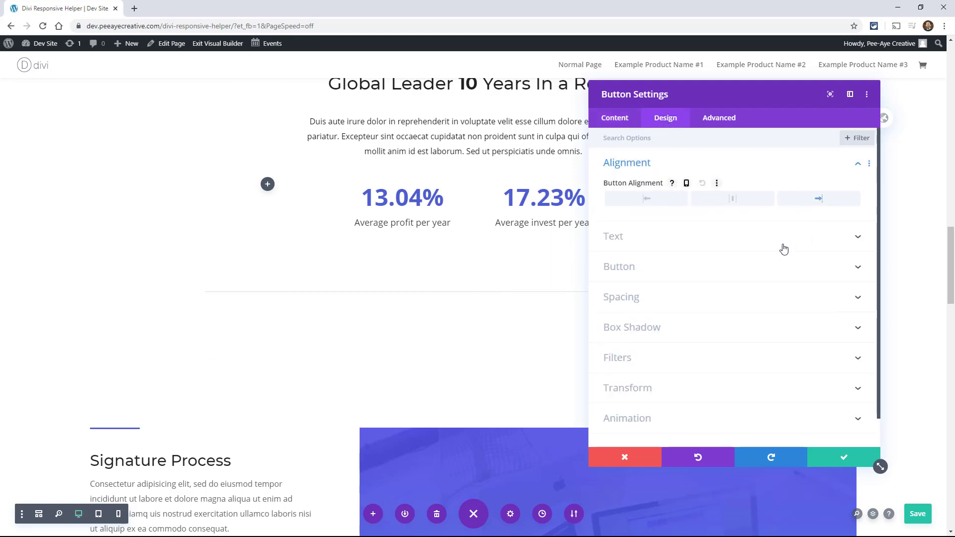
left_click(658, 200)
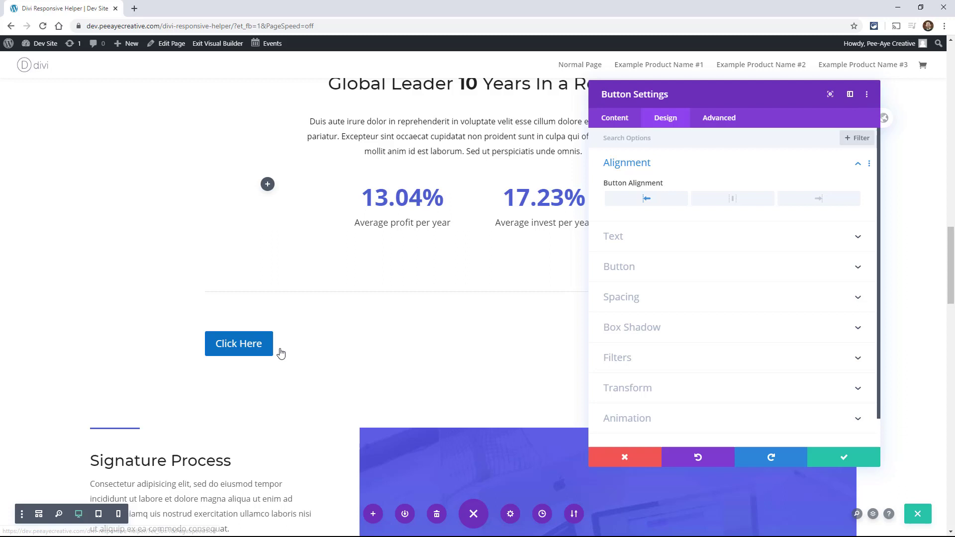
left_click(687, 183)
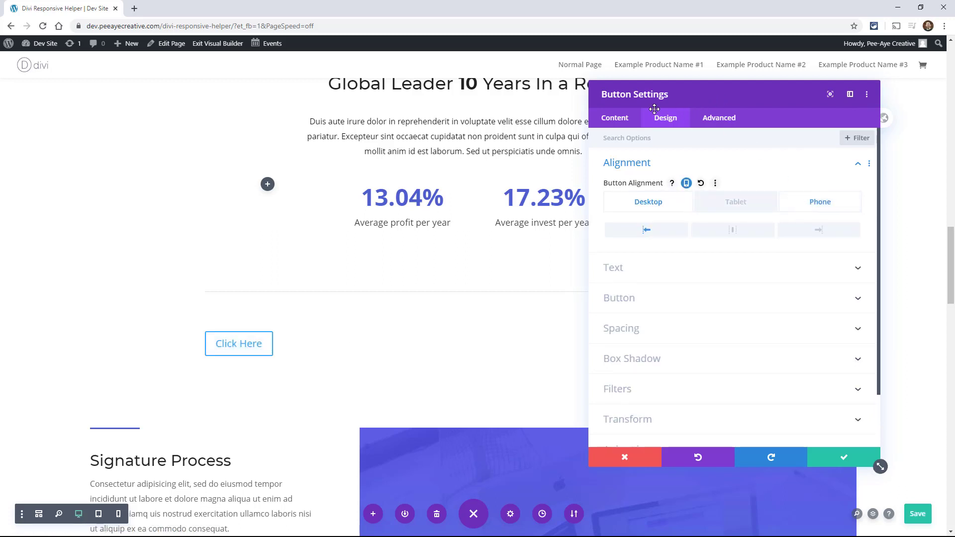
left_click_drag(654, 109, 661, 83)
left_click_drag(712, 105, 746, 95)
scroll(440, 256, "down", 3)
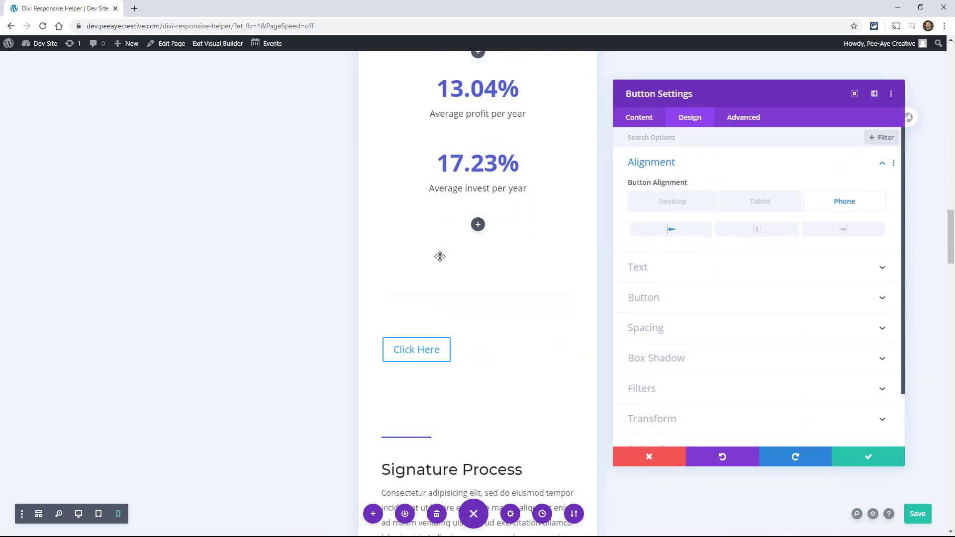
left_click(761, 234)
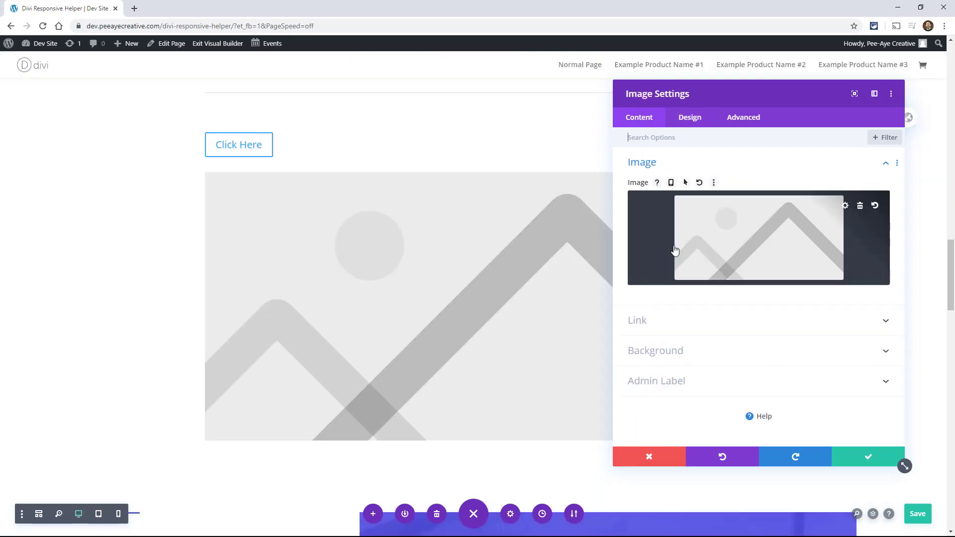
Show the image's per-device Alignment options, close Image Settings unchanged, and scroll up
left_click(690, 117)
left_click(661, 164)
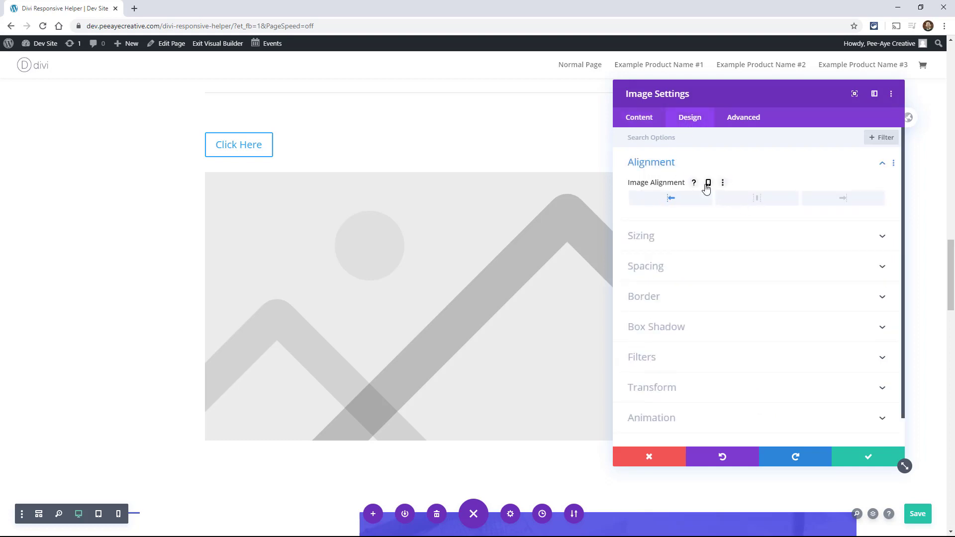
left_click(708, 184)
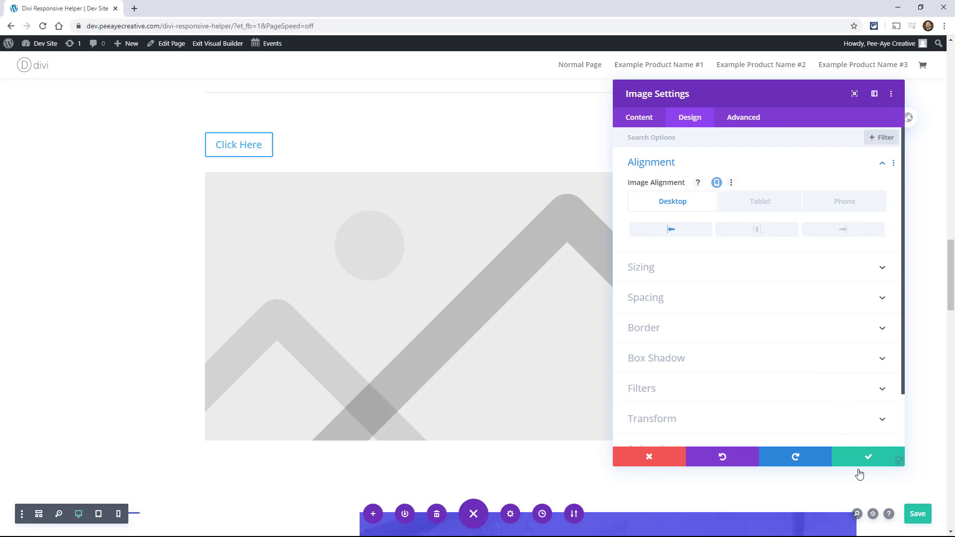
left_click(868, 457)
scroll(405, 338, "up", 10)
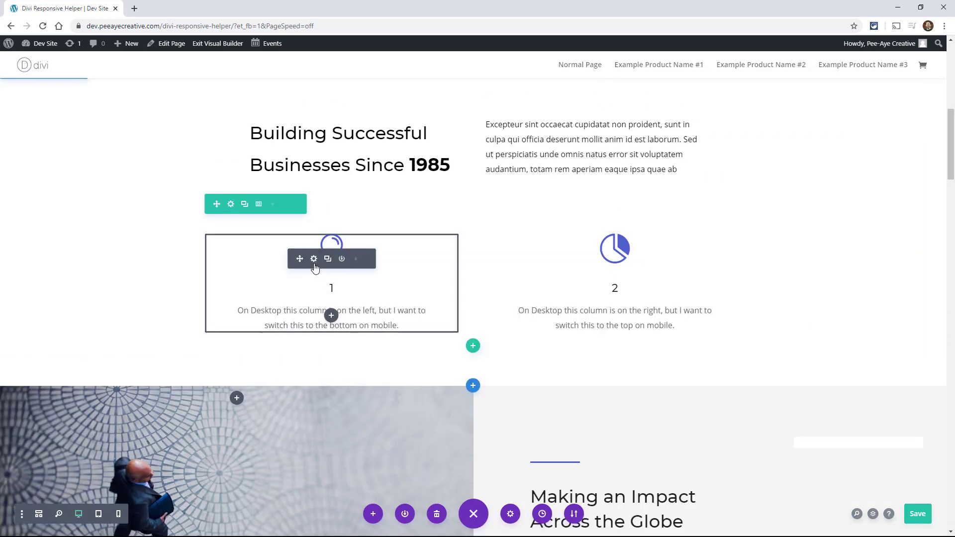
Try the blurb's lightbulb icon at left and right, leave it centred, then open Social Media Follow settings
left_click(316, 260)
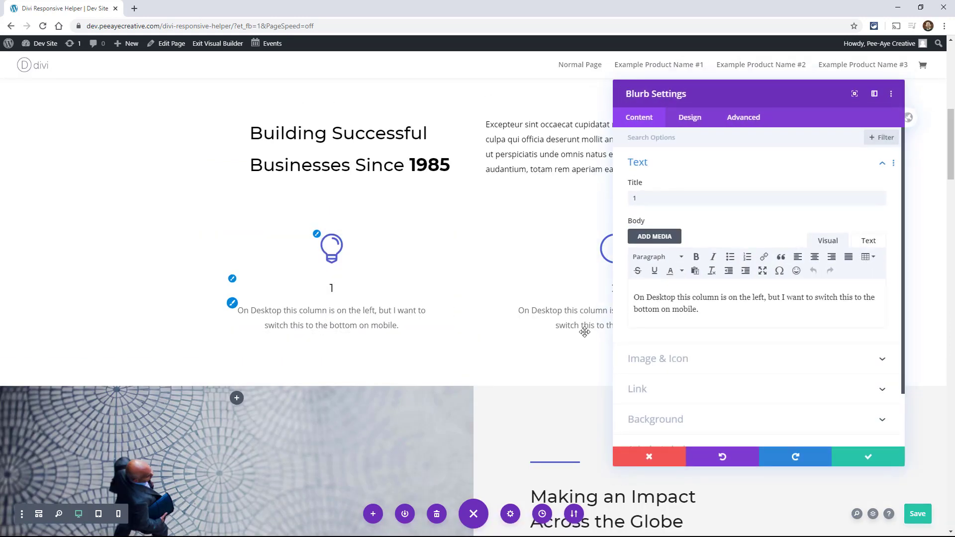
left_click(694, 117)
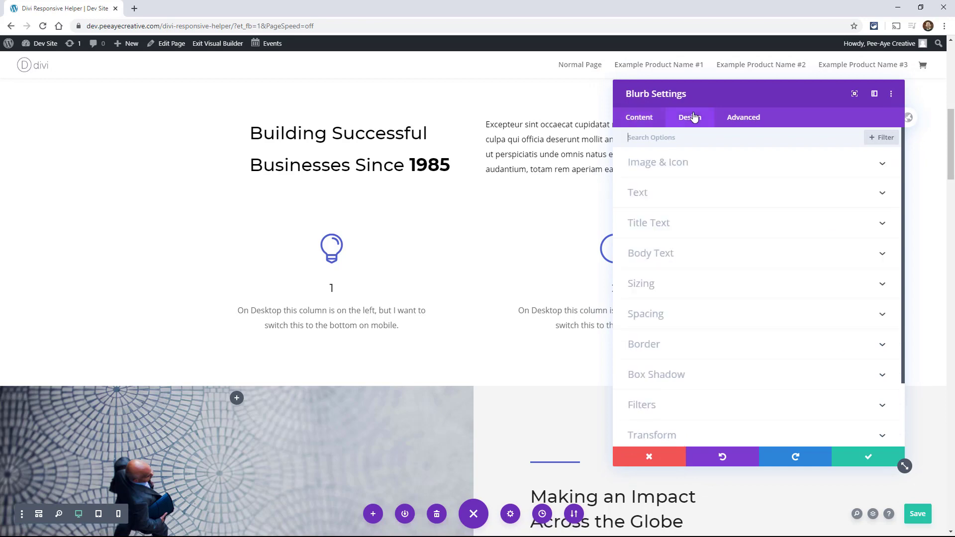
left_click(662, 167)
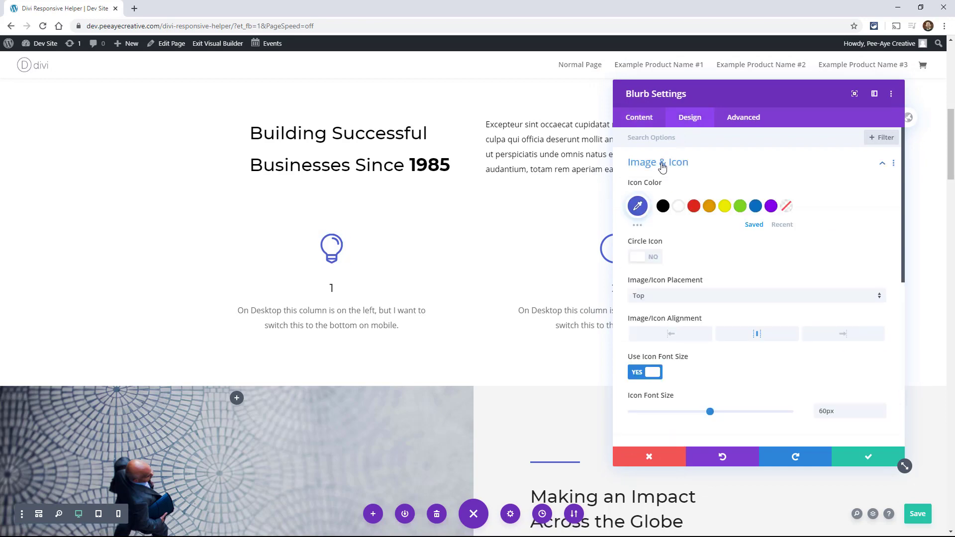
left_click(664, 340)
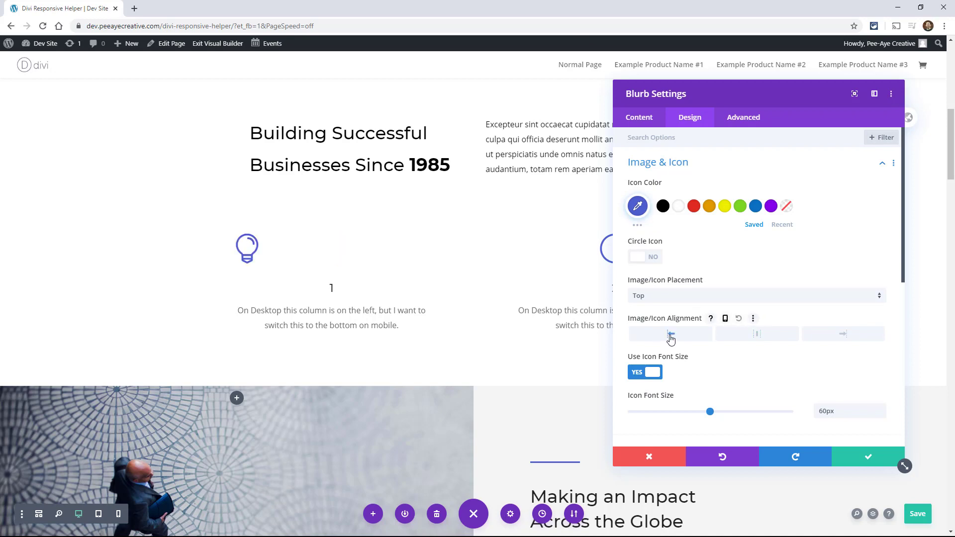
left_click(841, 338)
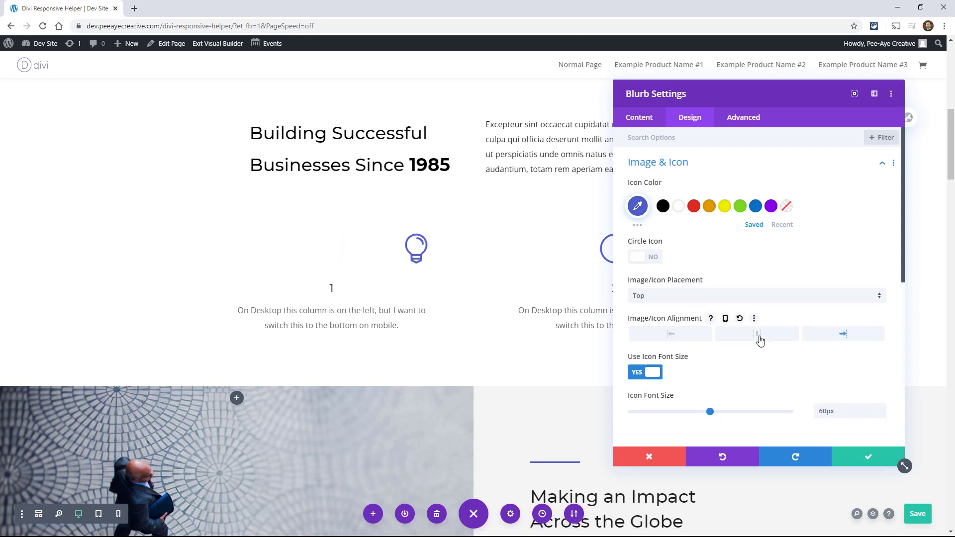
left_click(670, 334)
left_click(746, 337)
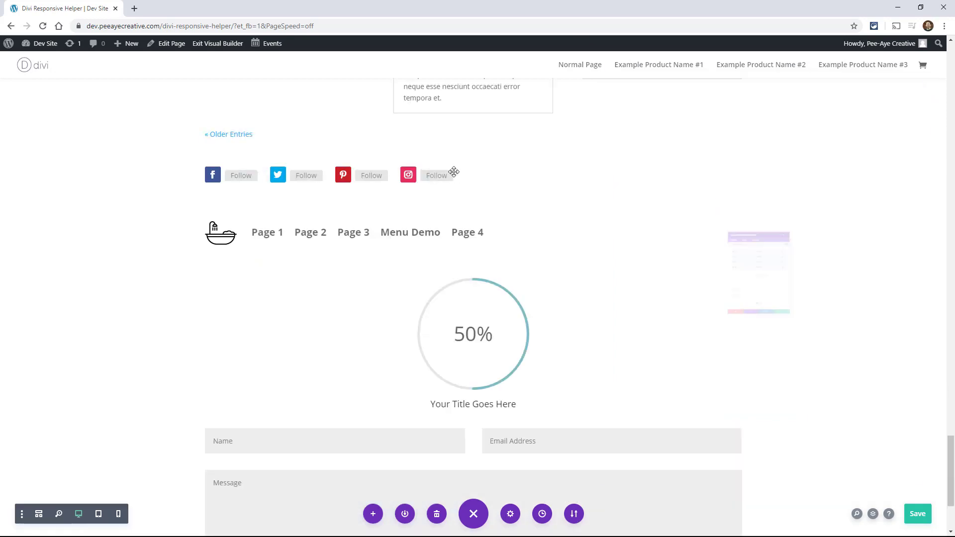
left_click(438, 185)
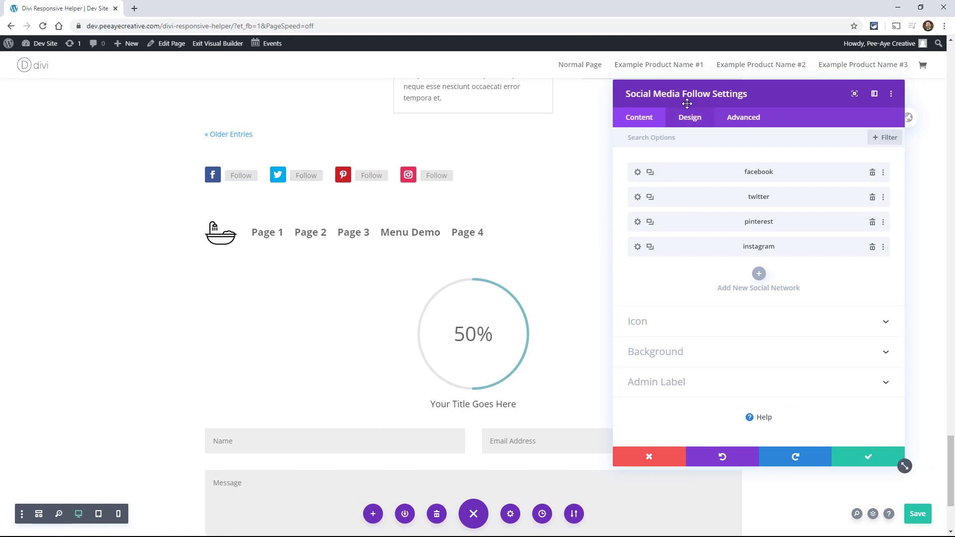
Try centre and left module alignment on the social follow icons and enable per-device alignment
left_click(690, 120)
left_click(667, 169)
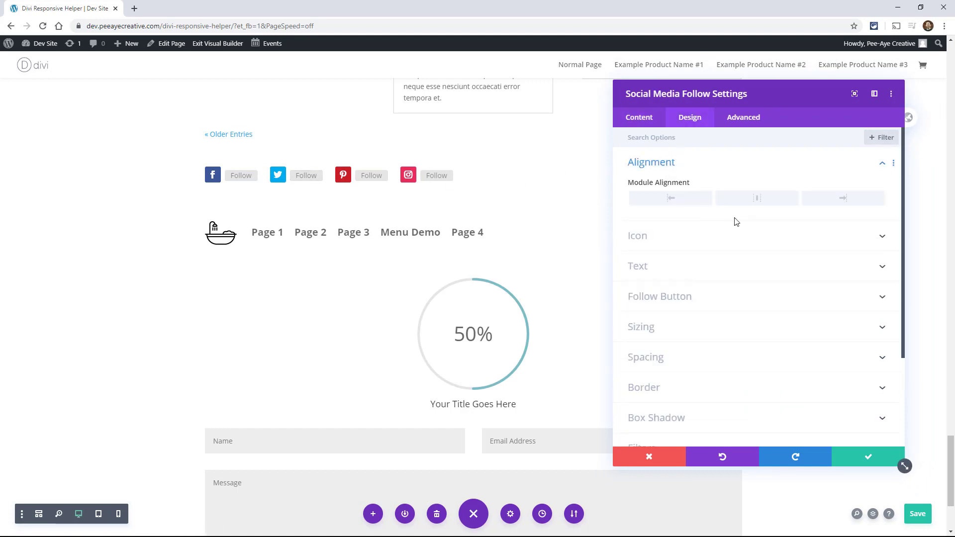
left_click(742, 201)
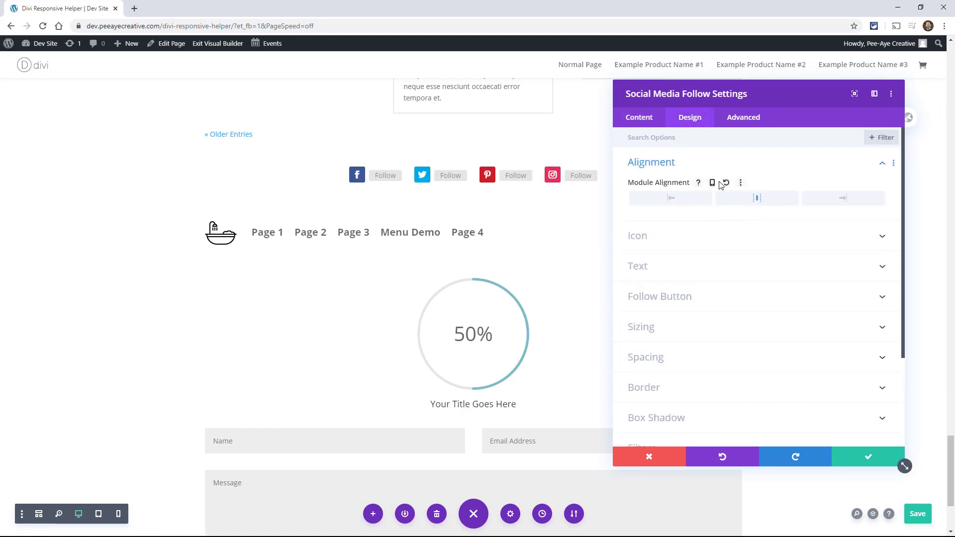
left_click(671, 201)
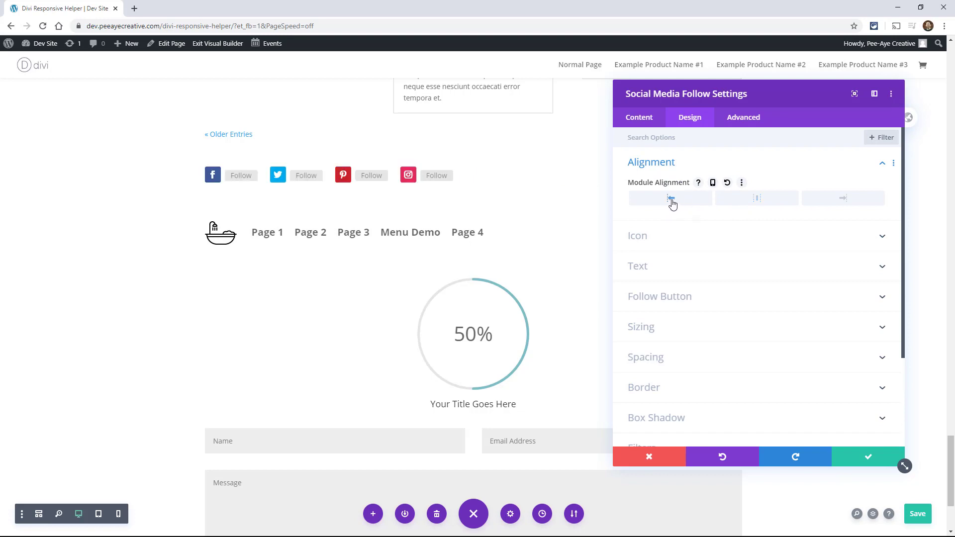
left_click(713, 183)
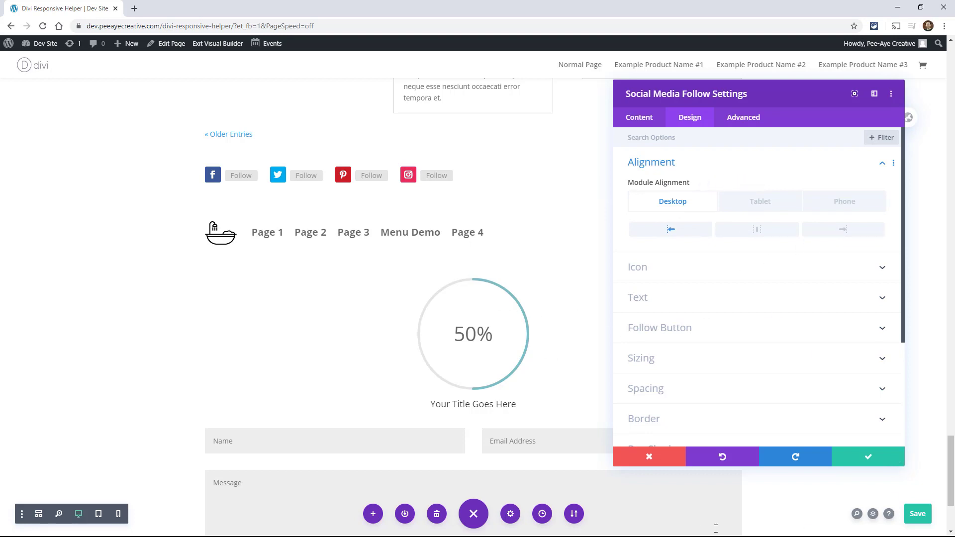
Set the desktop alignment right, then centre, and save the social follow settings
left_click(841, 230)
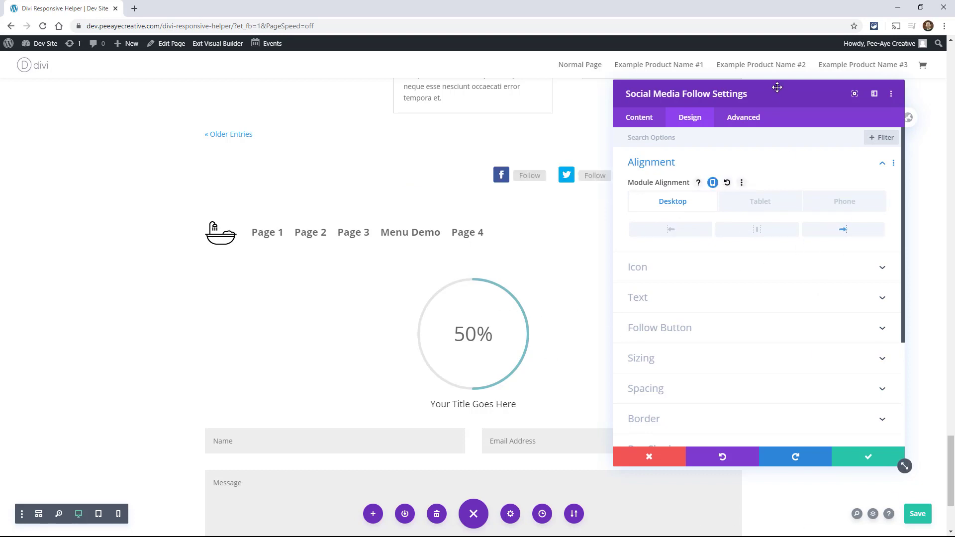
left_click_drag(556, 103, 236, 88)
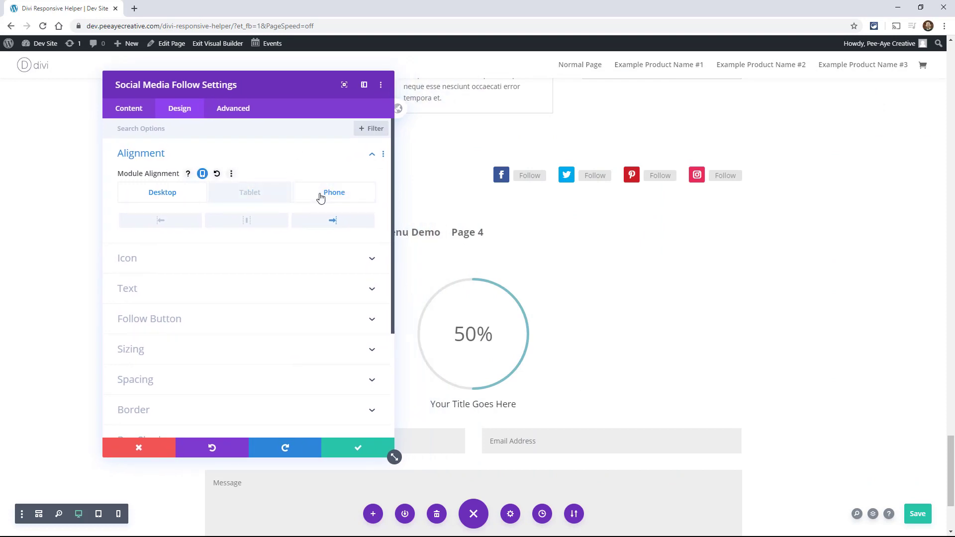
left_click(233, 224)
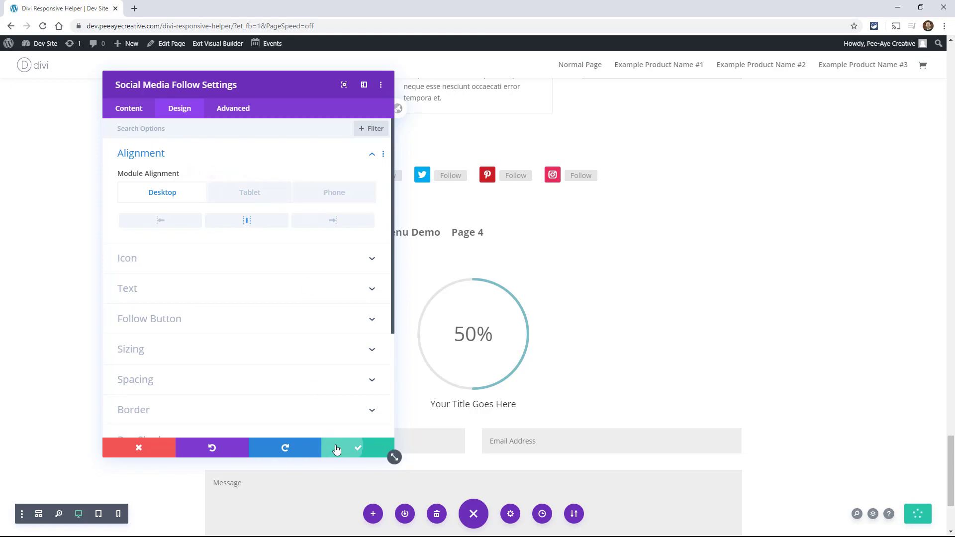
left_click(352, 447)
scroll(274, 318, "up", 15)
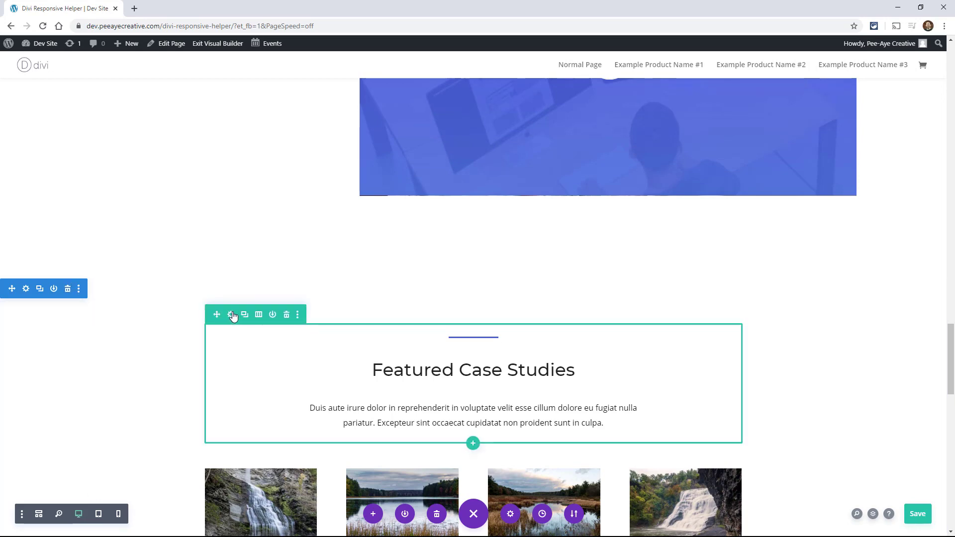
Open the Featured Case Studies row's Design > Sizing options, then close them with Esc
left_click(230, 315)
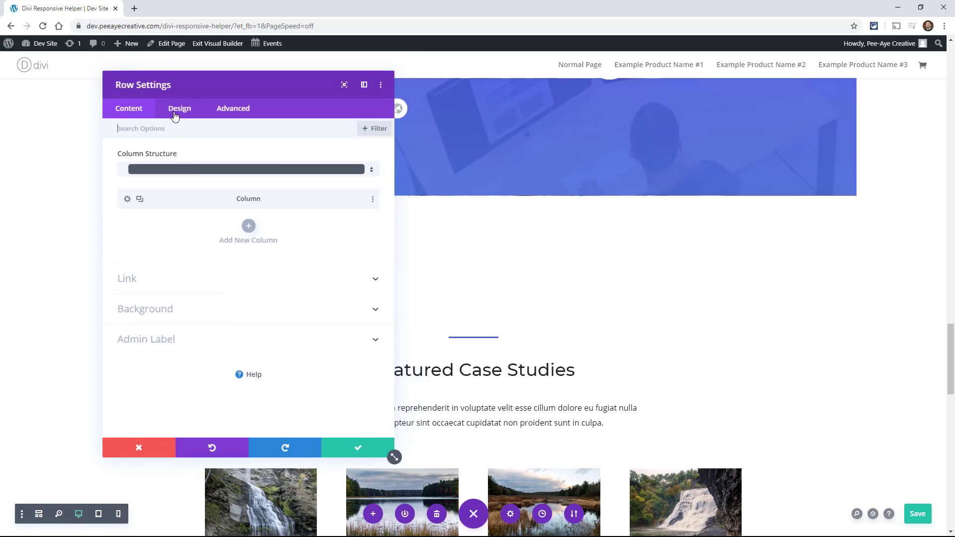
left_click(174, 115)
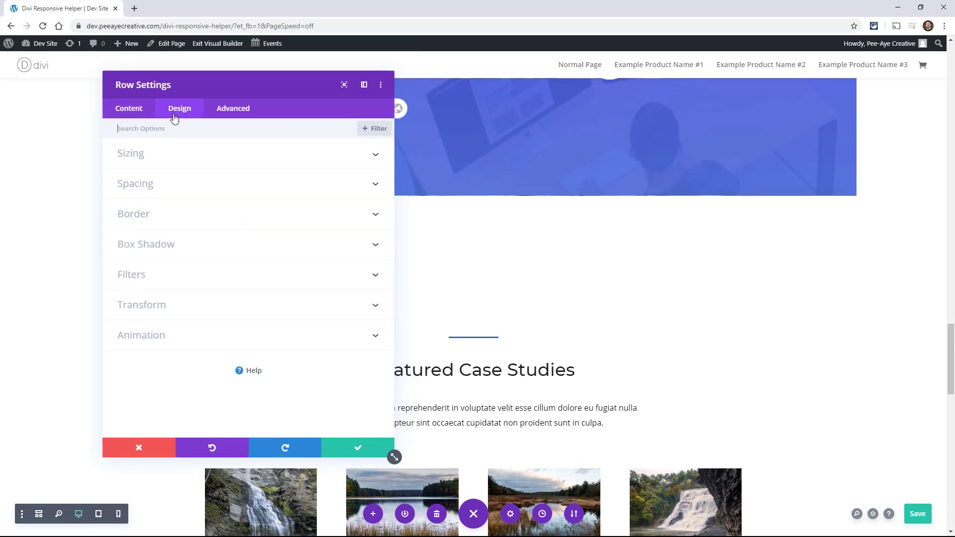
left_click(162, 164)
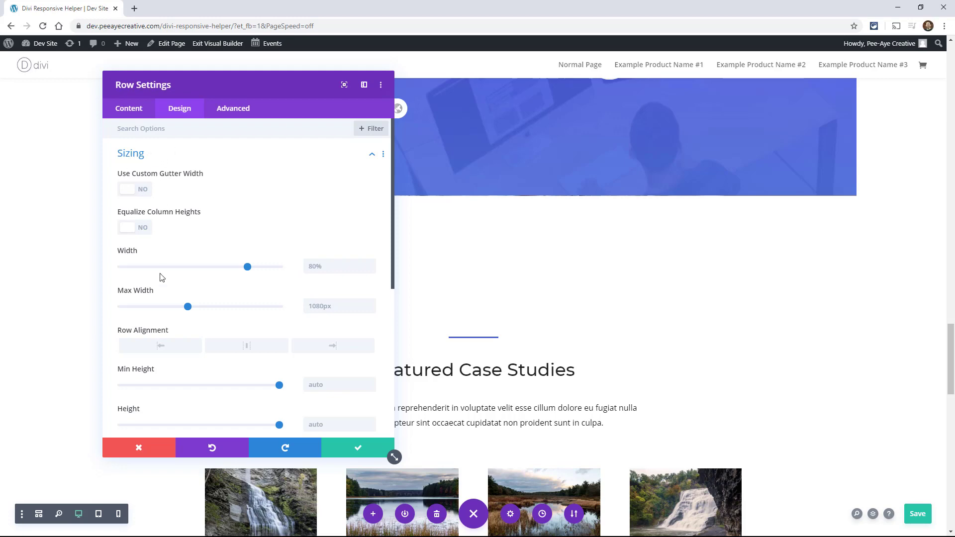
key("Escape")
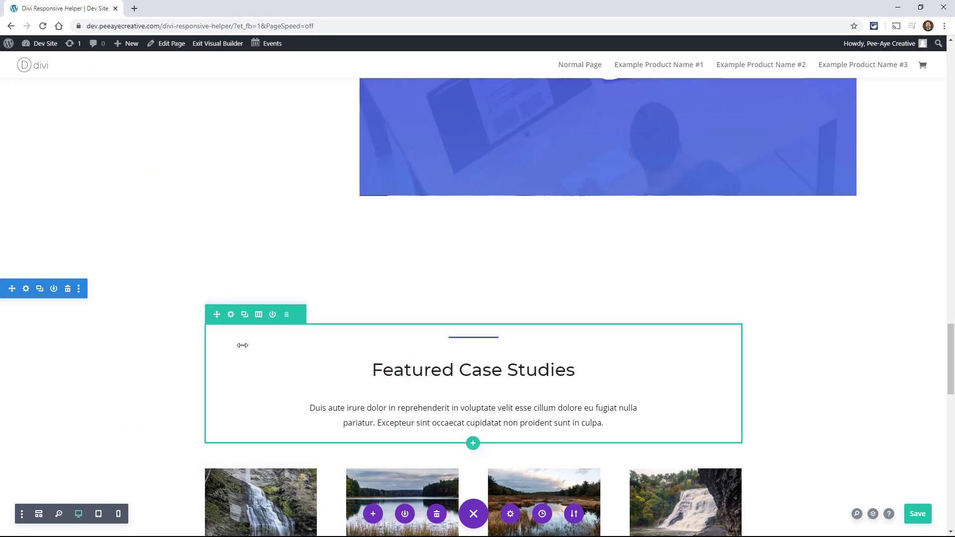
Set the row's alignment left, then right, leave it centred, and enable per-device alignment
left_click(232, 316)
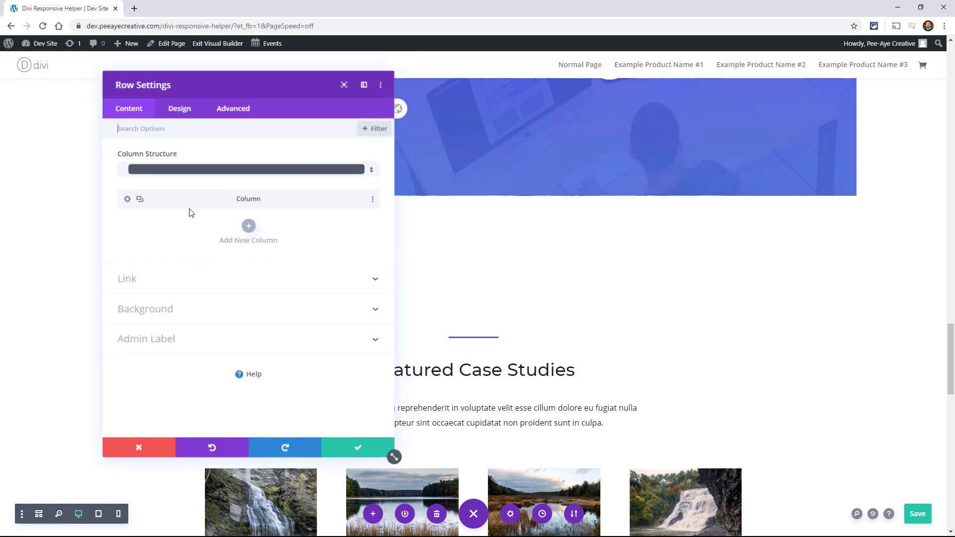
left_click(172, 114)
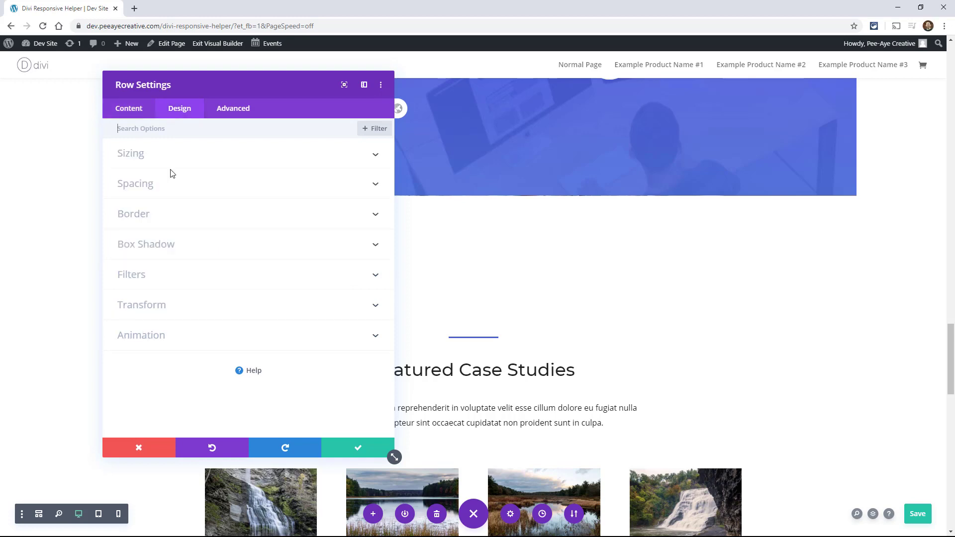
left_click(132, 154)
scroll(189, 268, "down", 3)
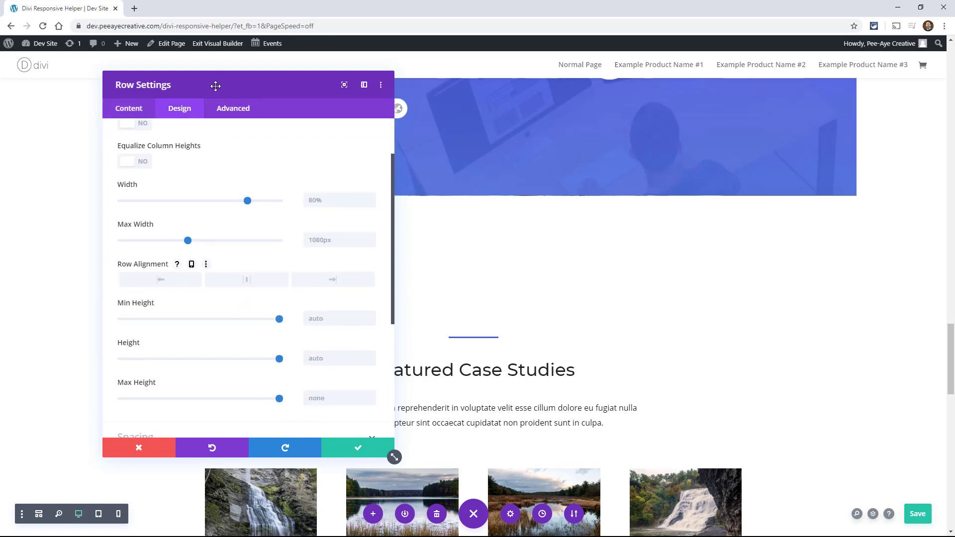
left_click_drag(215, 86, 697, 94)
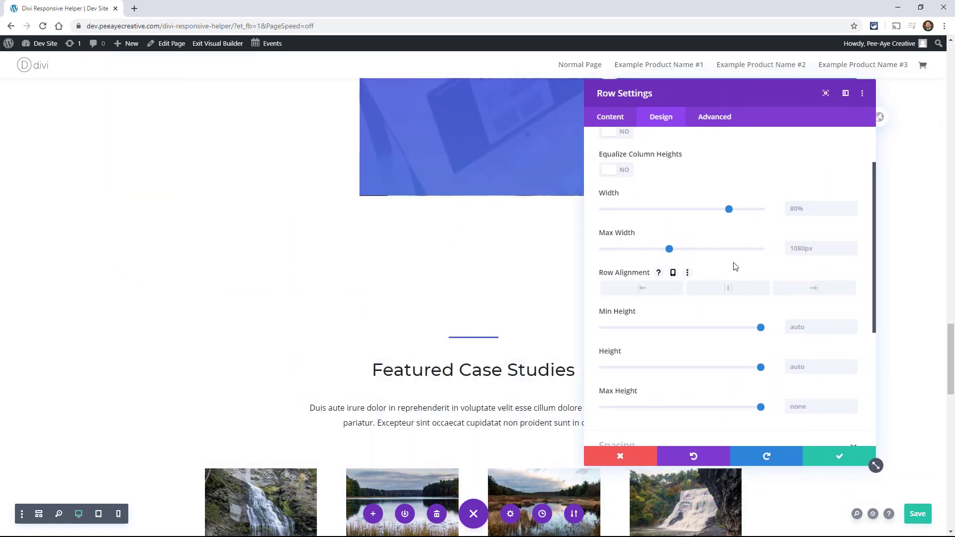
left_click(642, 291)
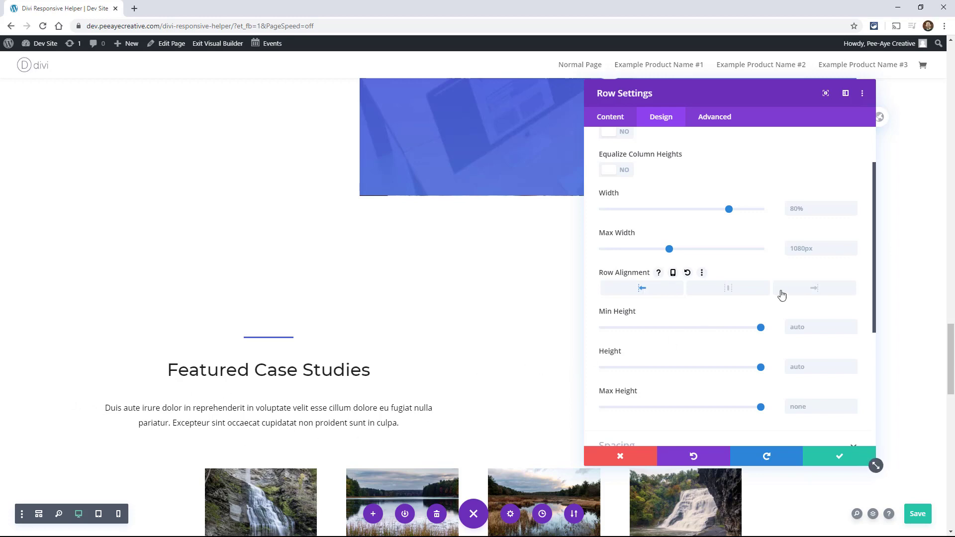
left_click(799, 293)
left_click(712, 287)
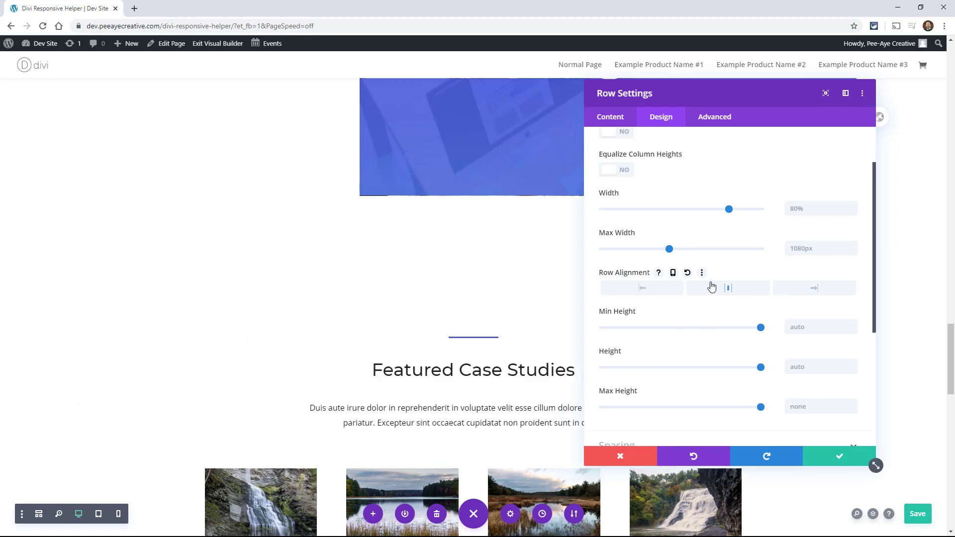
left_click(673, 273)
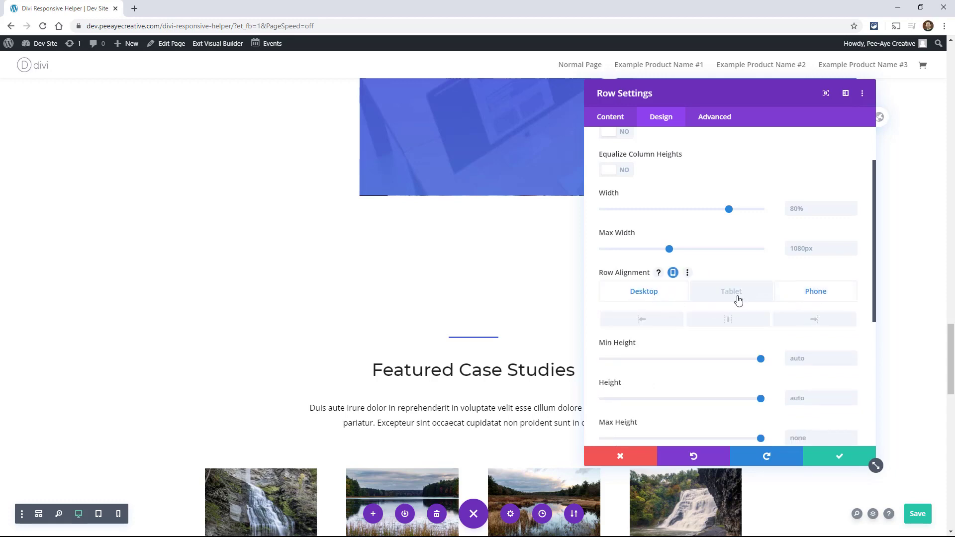